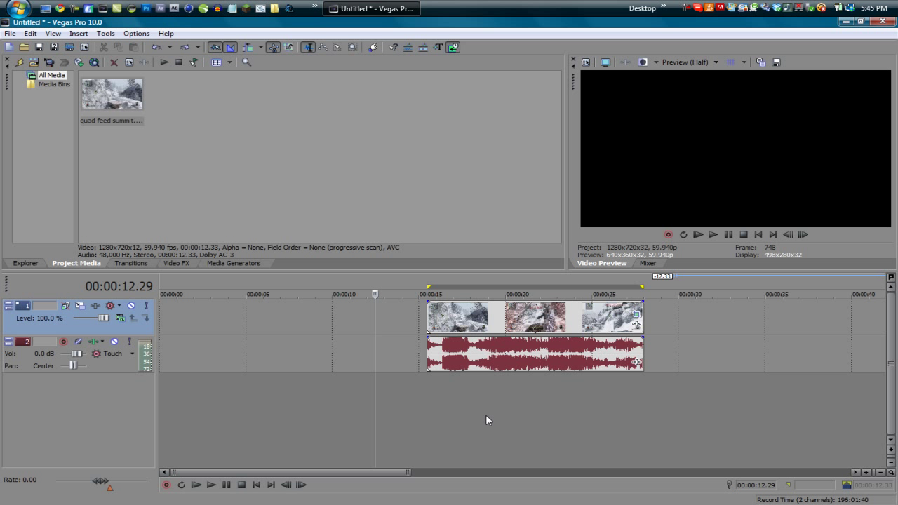
Split the clip at 00:00:22.01, inspect the audio crossfade up close, then undo the split
{"action": "left_click", "coordinate": [518, 405]}
{"action": "left_click_drag", "start_coordinate": [518, 406], "coordinate": [537, 424]}
{"action": "key", "text": "s"}
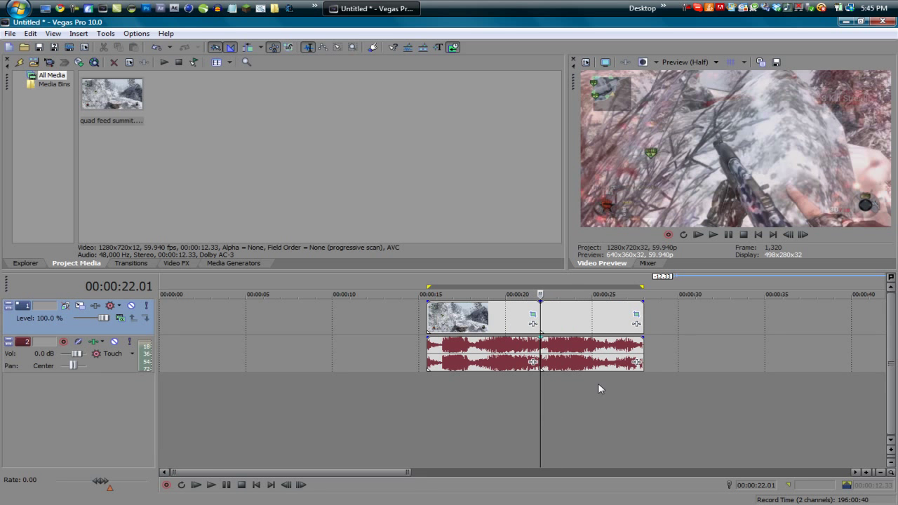
{"action": "scroll", "coordinate": [570, 395], "scroll_direction": "up", "scroll_amount": 15}
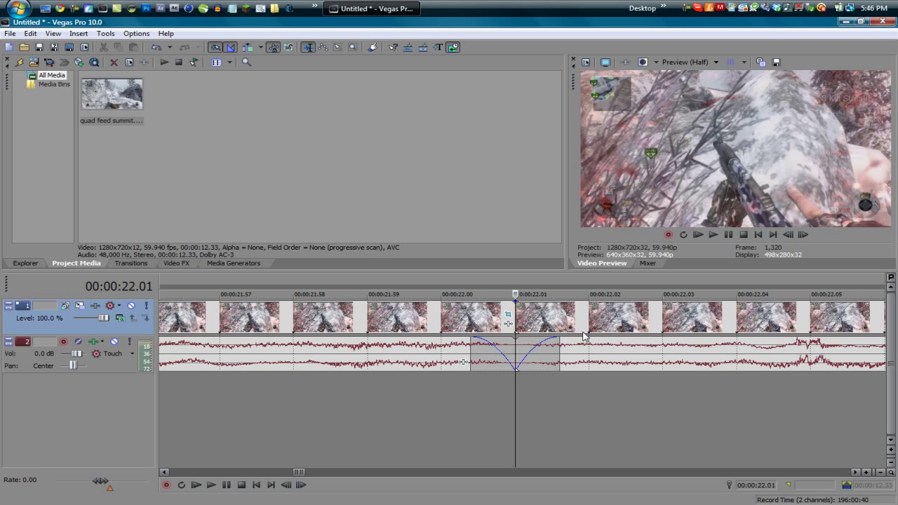
{"action": "key", "text": "ctrl+z"}
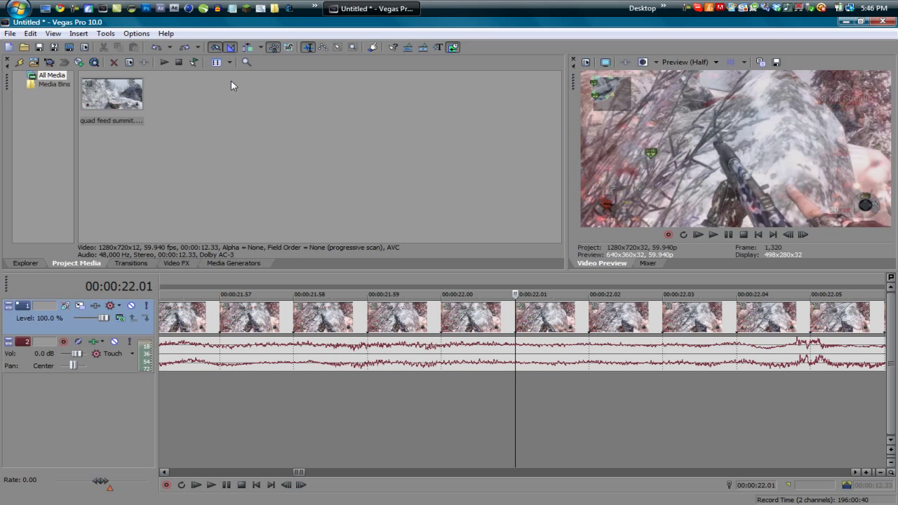
{"action": "left_click", "coordinate": [135, 33]}
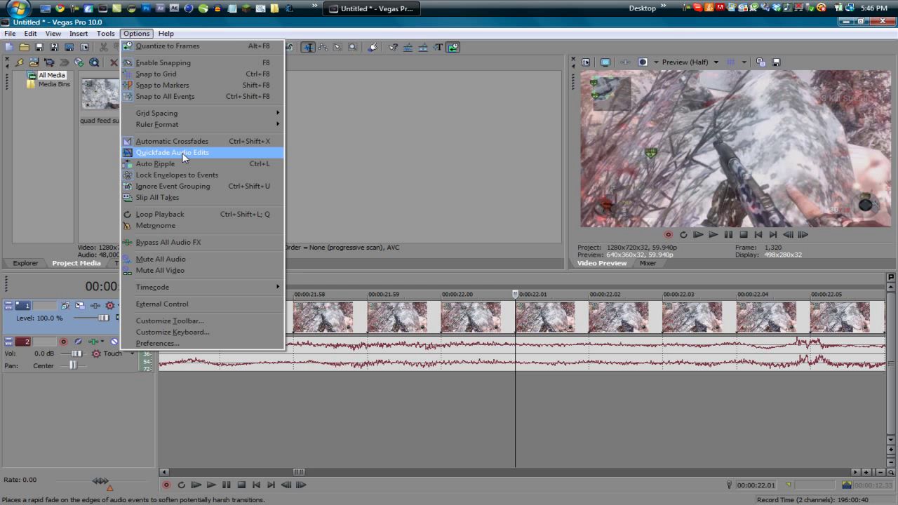
Disable Quickfade Audio Edits in Options and split the clip again at 00:00:22.01
{"action": "left_click", "coordinate": [184, 155]}
{"action": "left_click", "coordinate": [135, 33]}
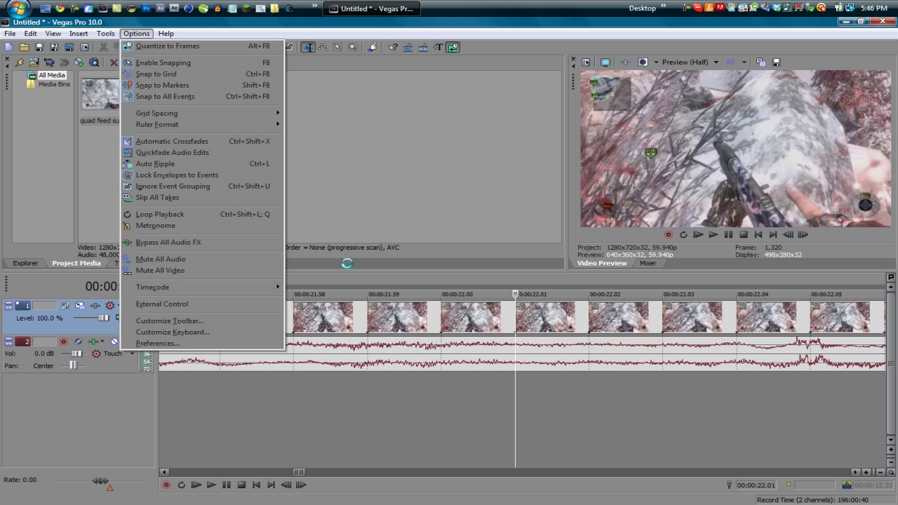
{"action": "left_click", "coordinate": [536, 312]}
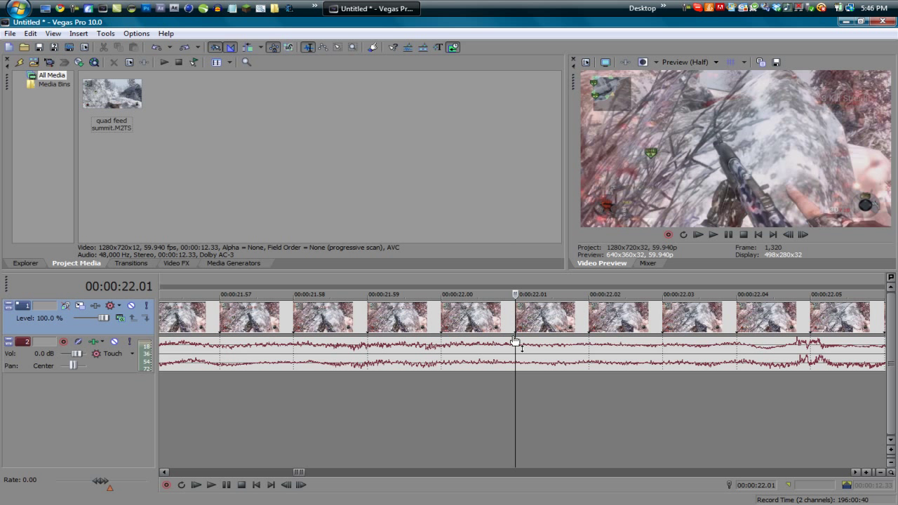
{"action": "key", "text": "s"}
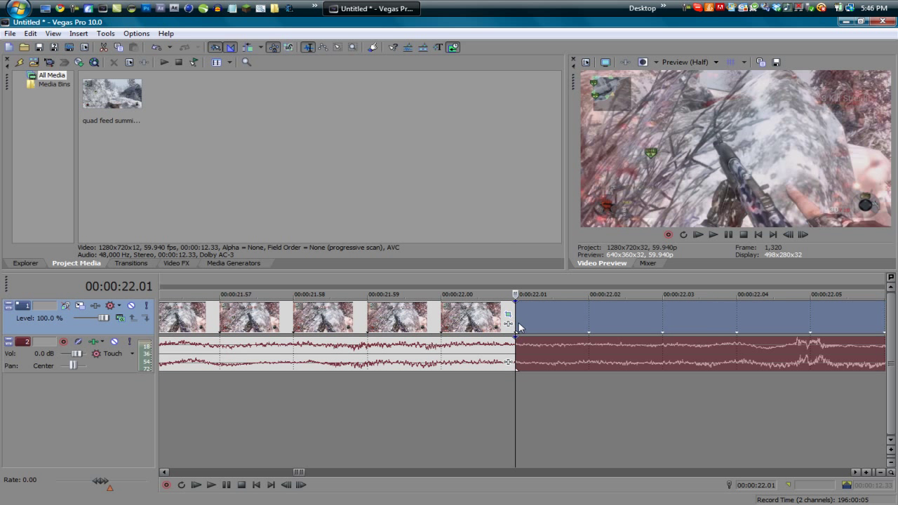
{"action": "scroll", "coordinate": [532, 400], "scroll_direction": "up", "scroll_amount": 3}
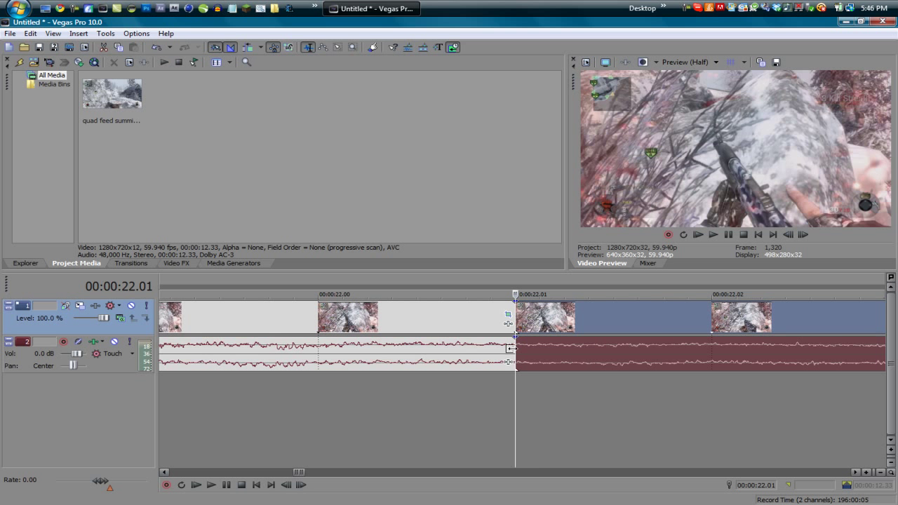
{"action": "scroll", "coordinate": [472, 401], "scroll_direction": "down", "scroll_amount": 1}
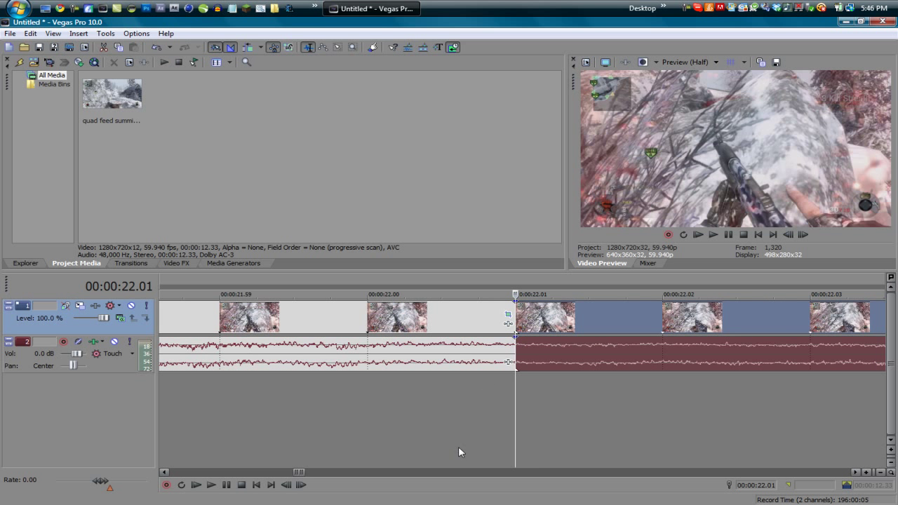
{"action": "scroll", "coordinate": [458, 445], "scroll_direction": "down", "scroll_amount": 2}
Undo the split to restore the whole gameplay clip and zoom in around 00:00:22
{"action": "key", "text": "ctrl+z"}
{"action": "scroll", "coordinate": [460, 444], "scroll_direction": "down", "scroll_amount": 1}
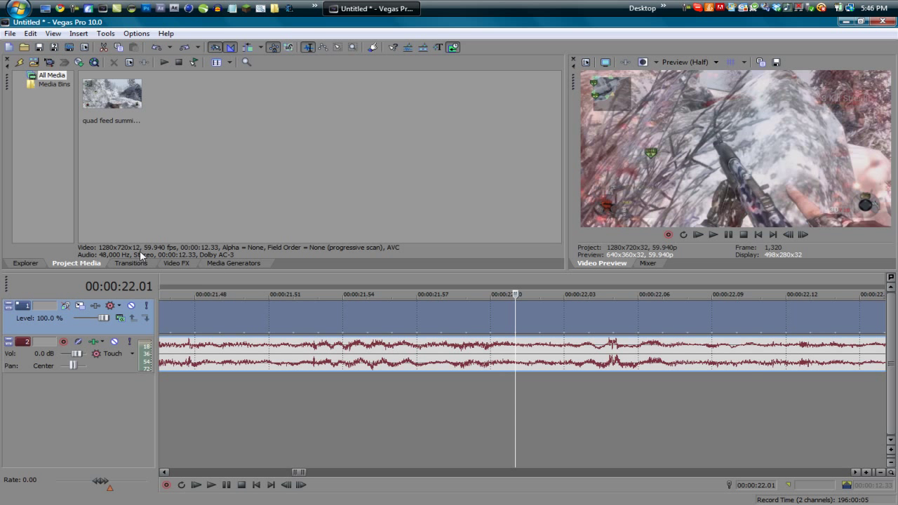
{"action": "scroll", "coordinate": [419, 387], "scroll_direction": "down", "scroll_amount": 1}
{"action": "scroll", "coordinate": [338, 385], "scroll_direction": "down", "scroll_amount": 6}
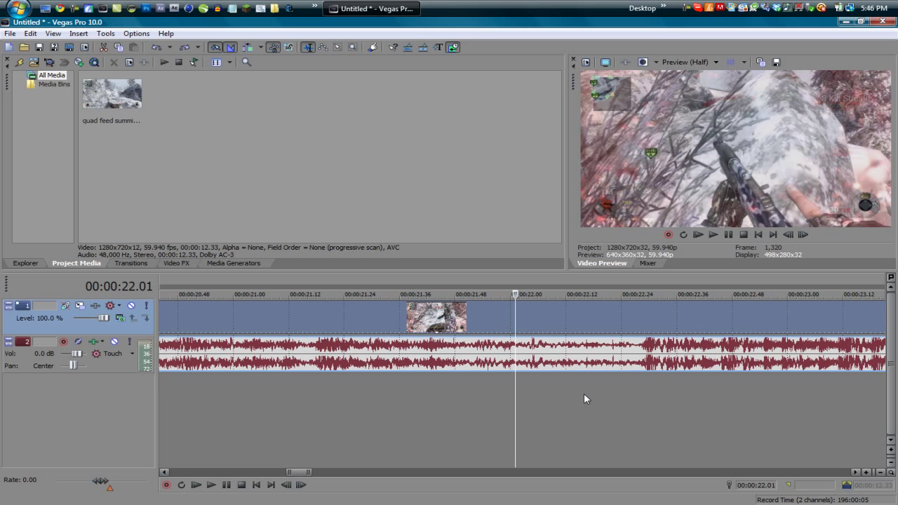
{"action": "scroll", "coordinate": [632, 388], "scroll_direction": "up", "scroll_amount": 2}
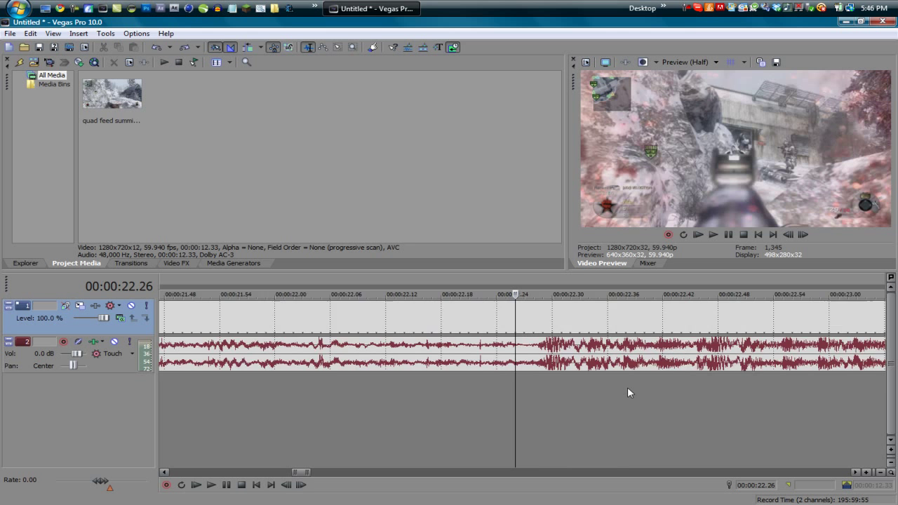
{"action": "scroll", "coordinate": [627, 387], "scroll_direction": "down", "scroll_amount": 1}
{"action": "scroll", "coordinate": [537, 386], "scroll_direction": "up", "scroll_amount": 4}
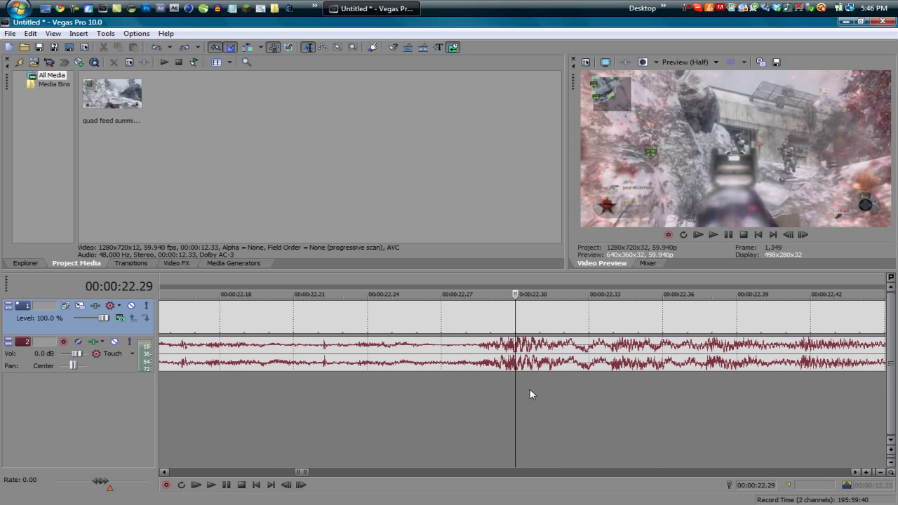
{"action": "scroll", "coordinate": [515, 386], "scroll_direction": "down", "scroll_amount": 1}
{"action": "scroll", "coordinate": [515, 386], "scroll_direction": "up", "scroll_amount": 1}
{"action": "scroll", "coordinate": [515, 387], "scroll_direction": "down", "scroll_amount": 1}
{"action": "scroll", "coordinate": [630, 346], "scroll_direction": "up", "scroll_amount": 1}
Step frame by frame to 00:00:22.29, where the louder audio begins
{"action": "key", "text": "Left"}
{"action": "key", "text": "Right"}
{"action": "key", "text": "Left"}
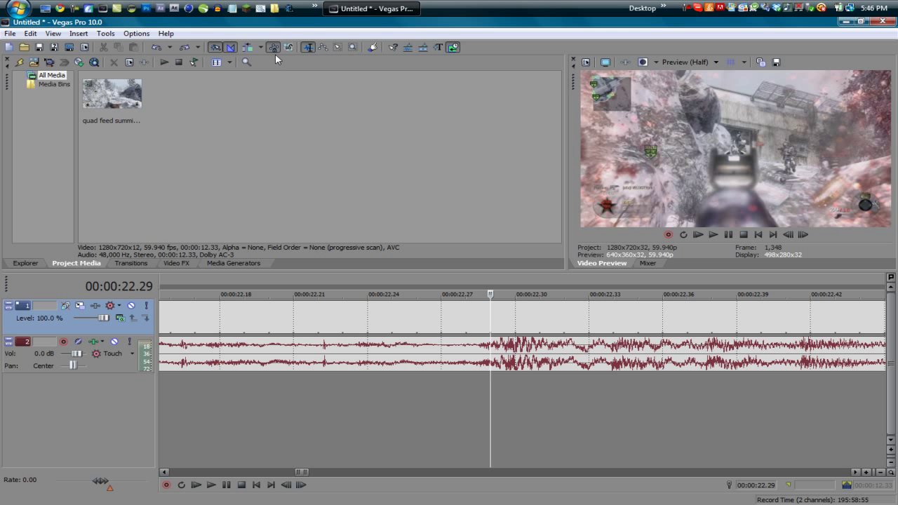
Turn off Quantize to Frames and scrub the playhead to 00:00:22.28, then advance one frame
{"action": "left_click", "coordinate": [137, 34]}
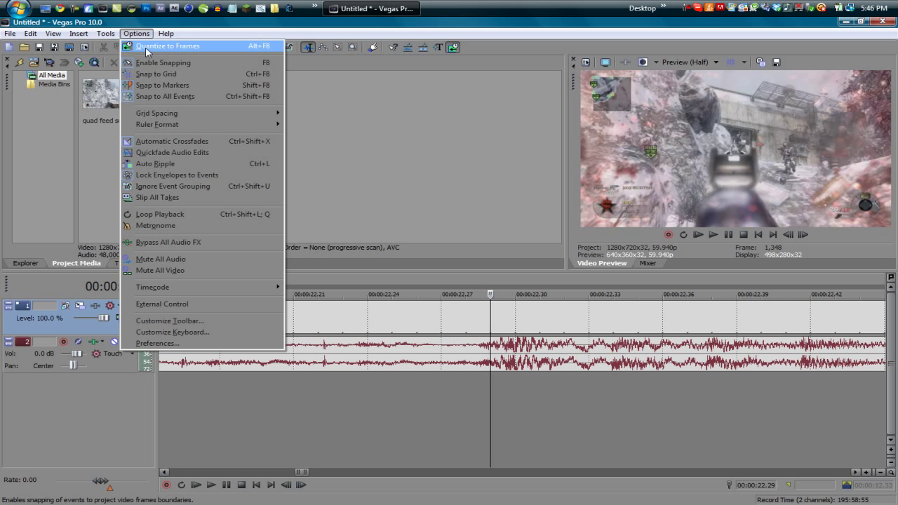
{"action": "left_click", "coordinate": [148, 51]}
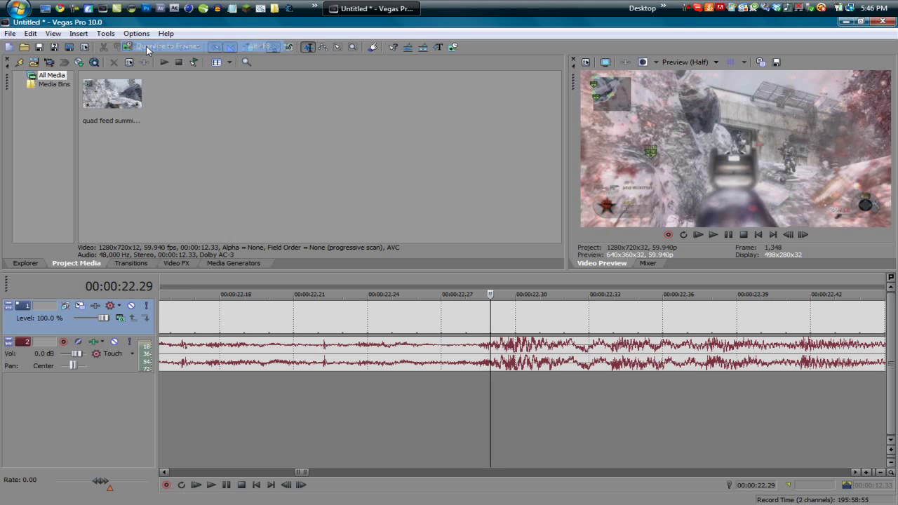
{"action": "scroll", "coordinate": [541, 372], "scroll_direction": "up", "scroll_amount": 2}
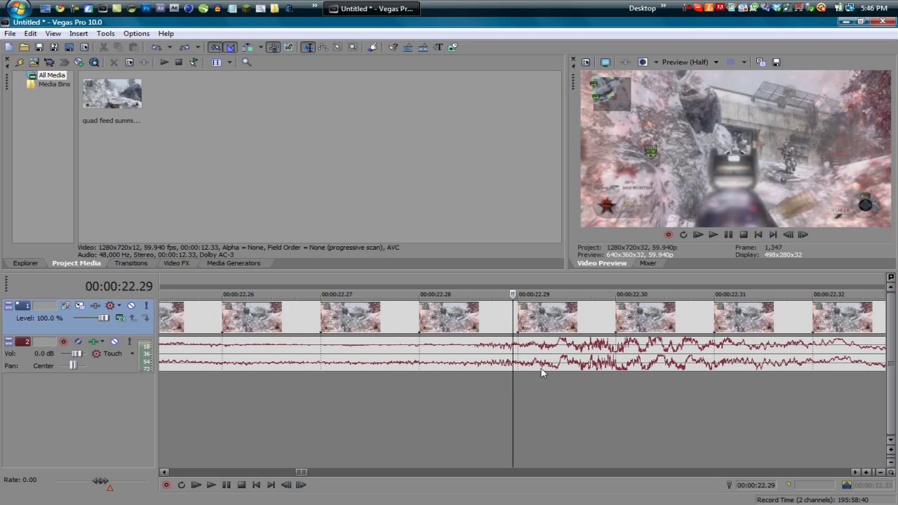
{"action": "scroll", "coordinate": [506, 294], "scroll_direction": "up", "scroll_amount": 1}
{"action": "mouse_move", "coordinate": [506, 295]}
{"action": "left_mouse_down"}
{"action": "mouse_move", "coordinate": [406, 295]}
{"action": "mouse_move", "coordinate": [424, 295]}
{"action": "left_mouse_up"}
{"action": "scroll", "coordinate": [414, 324], "scroll_direction": "down", "scroll_amount": 3}
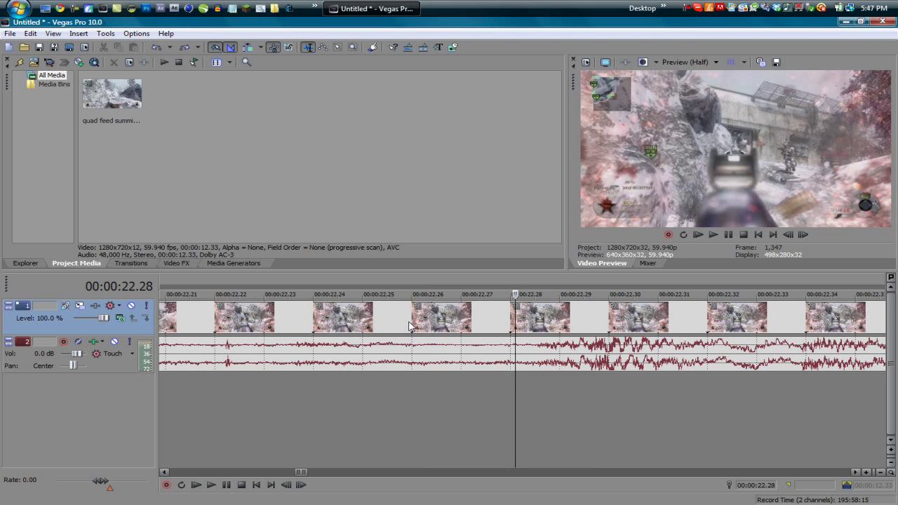
{"action": "key", "text": "Right"}
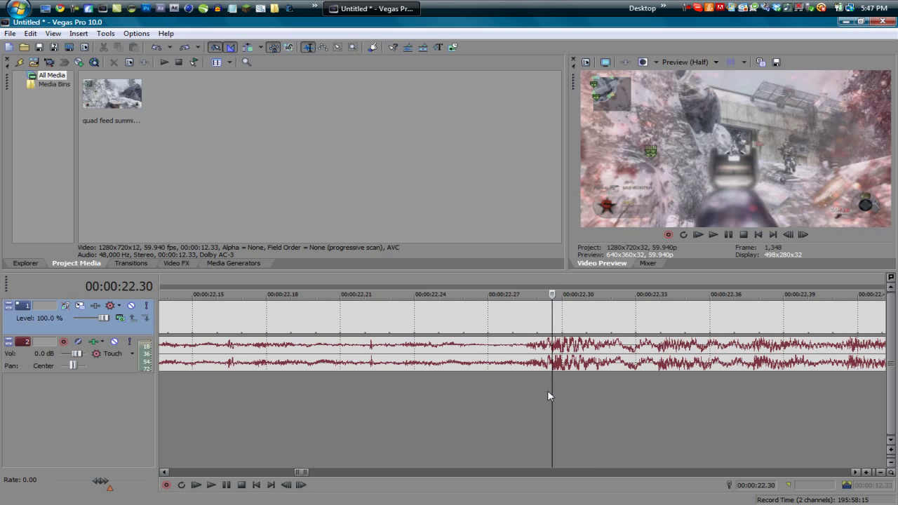
{"action": "scroll", "coordinate": [547, 390], "scroll_direction": "up", "scroll_amount": 3}
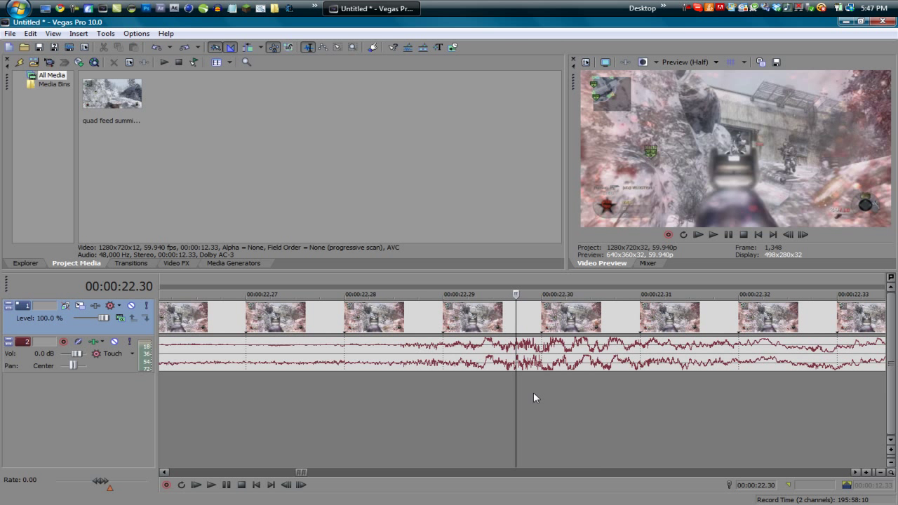
Re-enable Quantize to Frames and step the playhead back one frame
{"action": "left_click", "coordinate": [137, 34]}
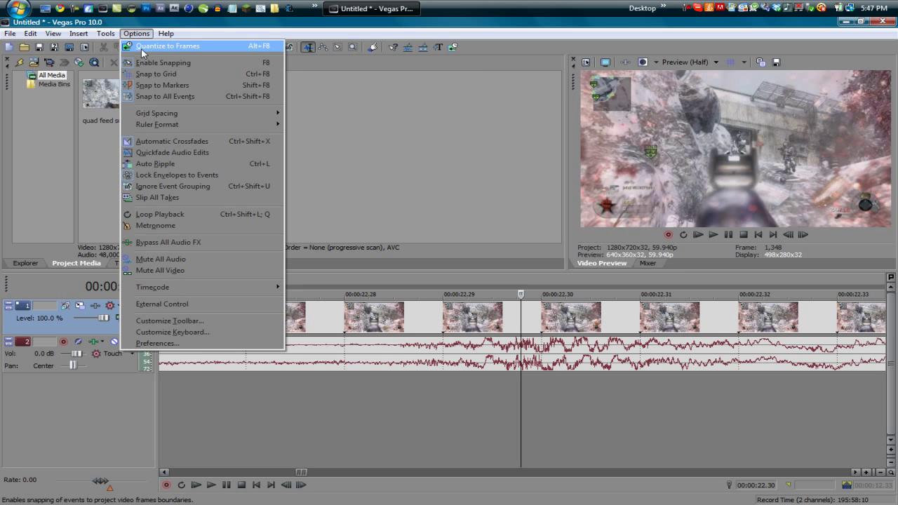
{"action": "left_click", "coordinate": [139, 49]}
{"action": "scroll", "coordinate": [286, 309], "scroll_direction": "down", "scroll_amount": 3}
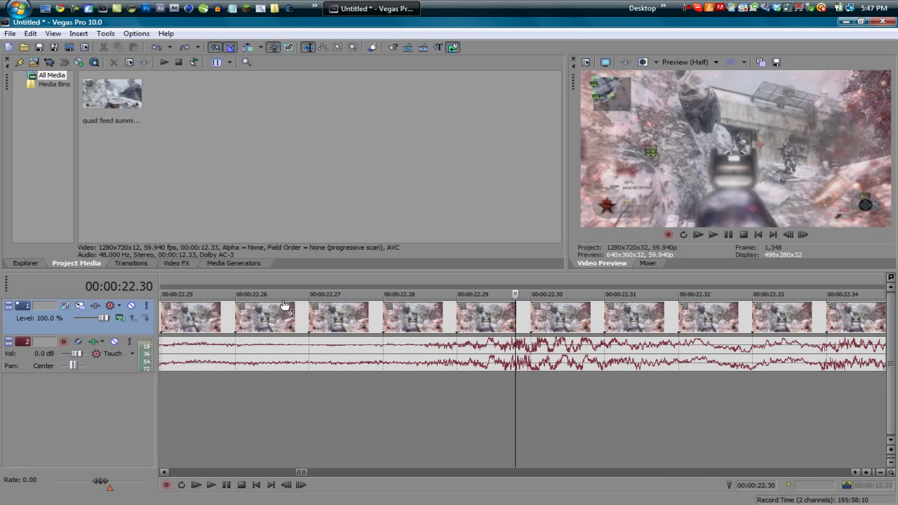
{"action": "key", "text": "Left"}
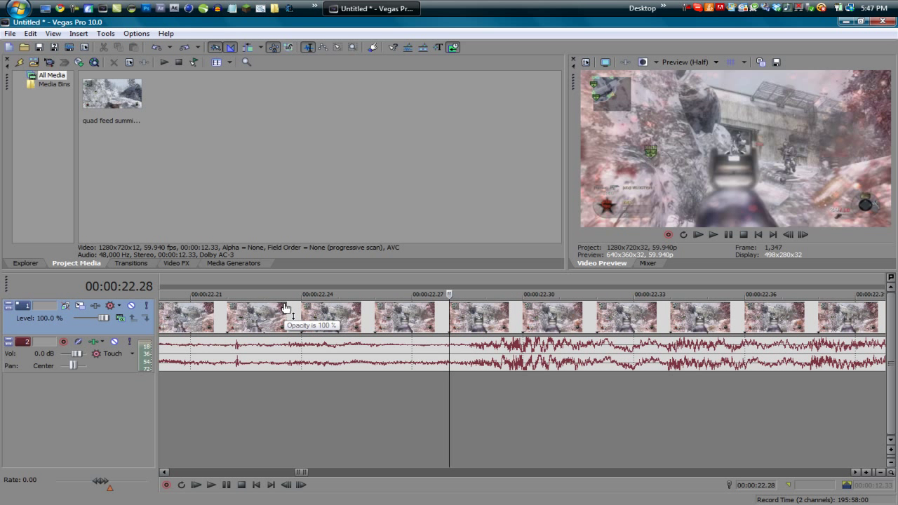
{"action": "scroll", "coordinate": [395, 385], "scroll_direction": "down", "scroll_amount": 1}
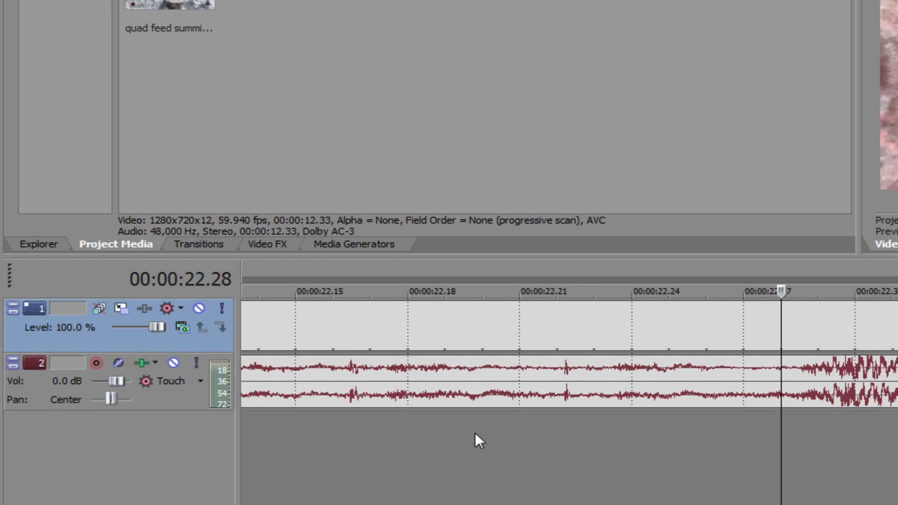
Zoom out from frame level until the clip near 00:00:22.20 is back in view
{"action": "scroll", "coordinate": [311, 392], "scroll_direction": "down", "scroll_amount": 1}
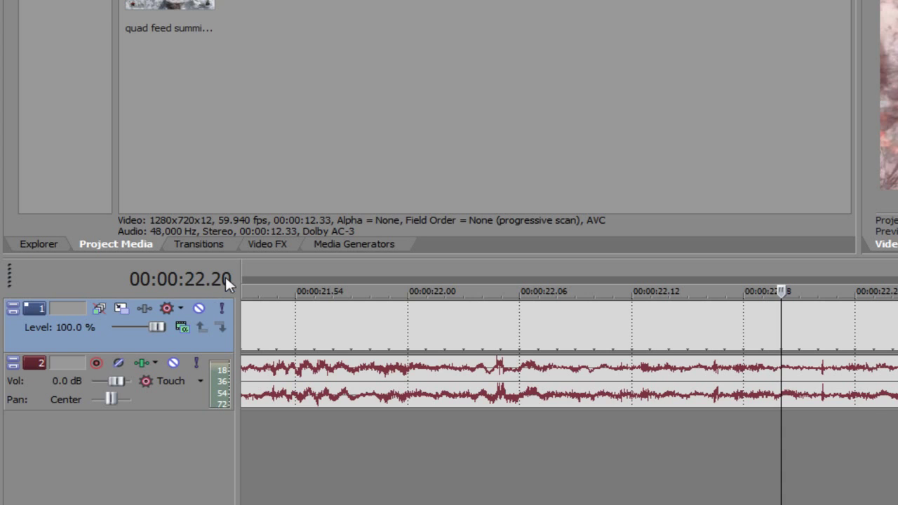
{"action": "scroll", "coordinate": [610, 486], "scroll_direction": "down", "scroll_amount": 5}
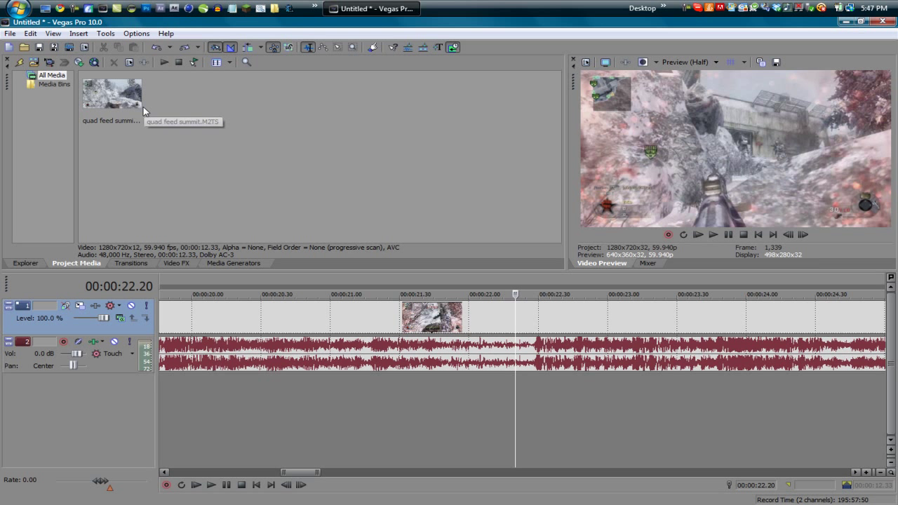
Switch the ruler to Absolute Frames and play the project briefly from the start
{"action": "left_click", "coordinate": [136, 33]}
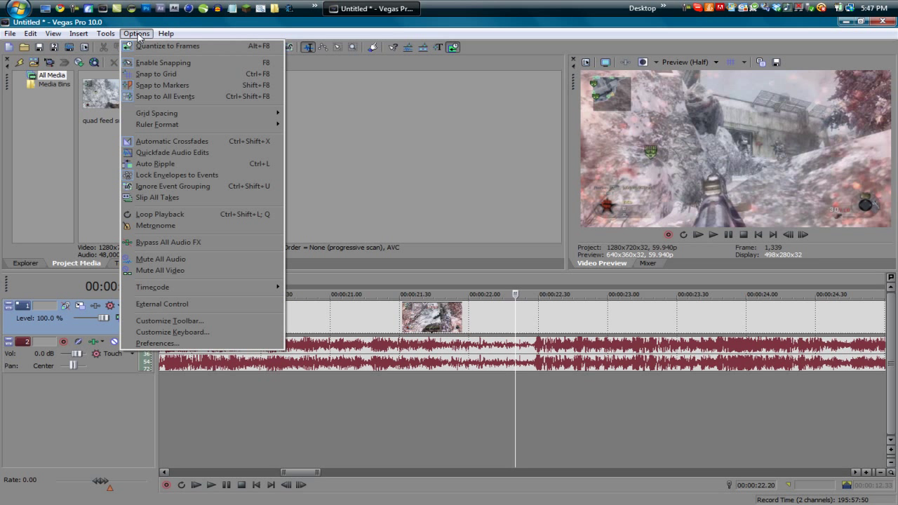
{"action": "mouse_move", "coordinate": [182, 124]}
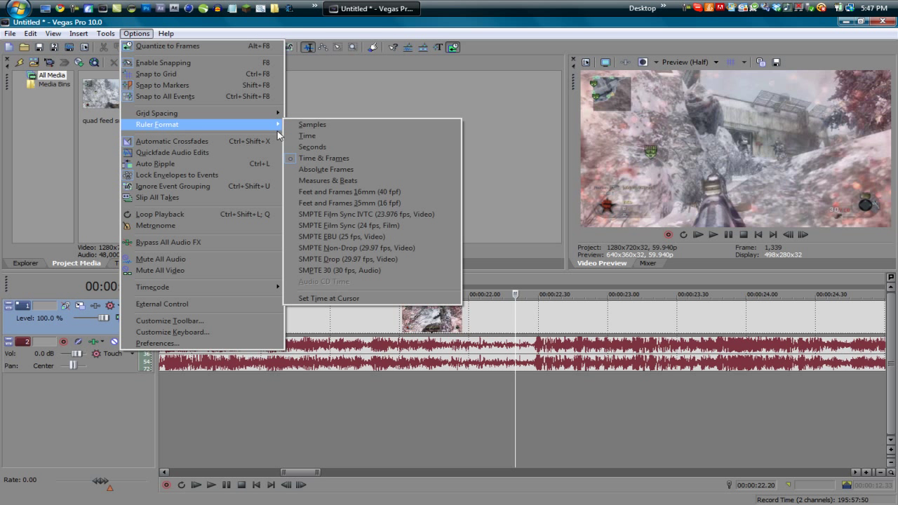
{"action": "left_click", "coordinate": [325, 170]}
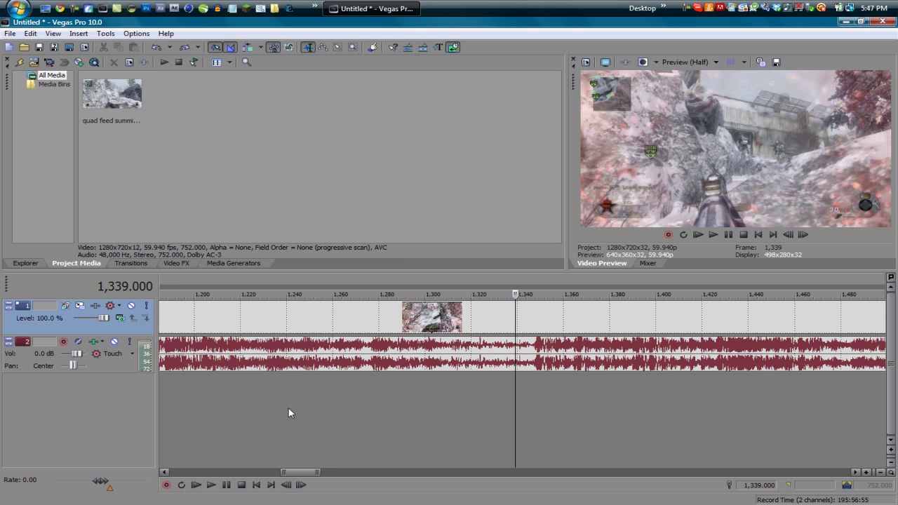
{"action": "left_click", "coordinate": [256, 485]}
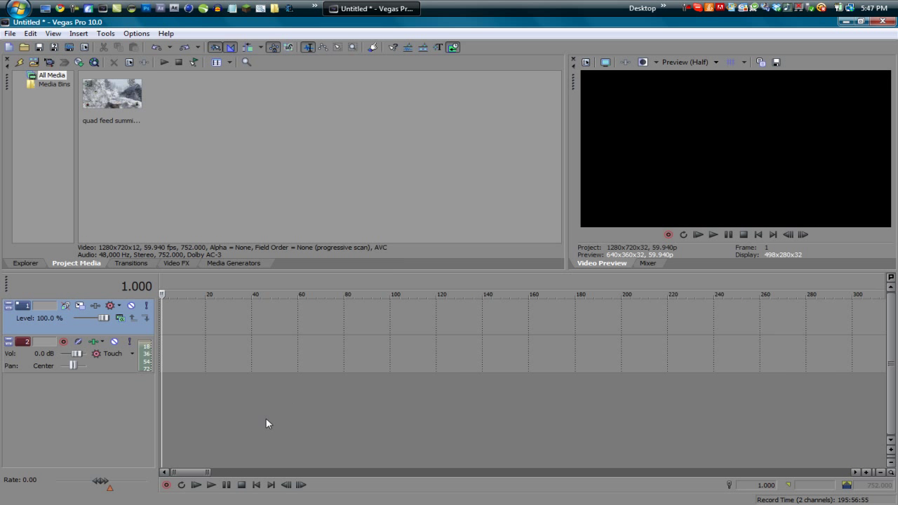
{"action": "key", "text": "space"}
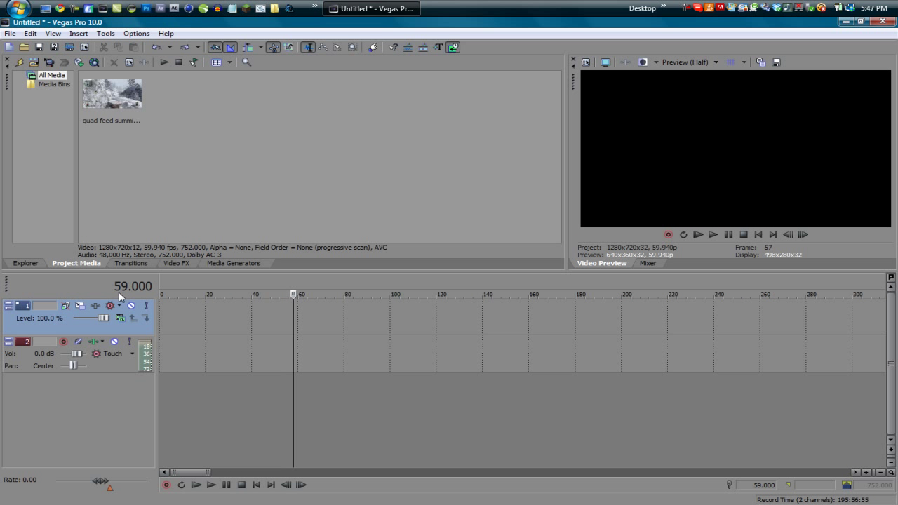
{"action": "key", "text": "space"}
Drag the video and audio events 207 frames earlier, then cue frame 1,003
{"action": "scroll", "coordinate": [301, 347], "scroll_direction": "down", "scroll_amount": 5}
{"action": "left_click", "coordinate": [575, 365]}
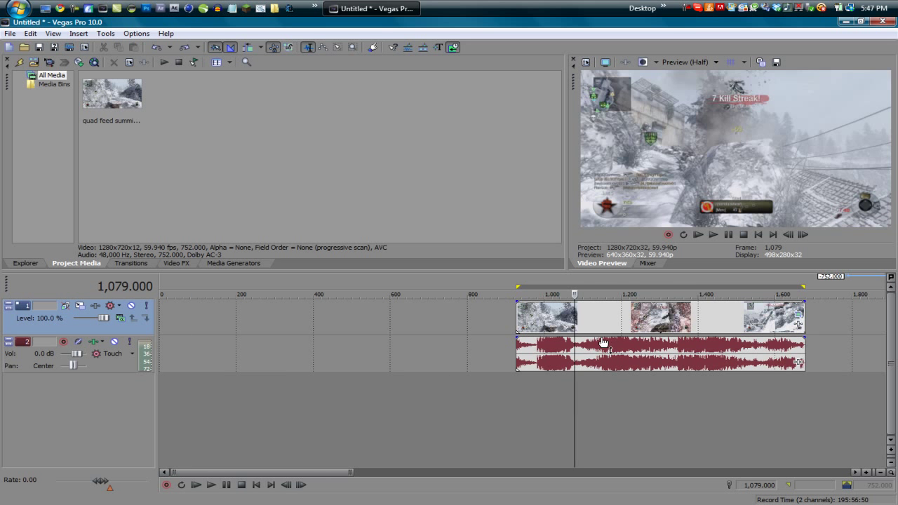
{"action": "left_click_drag", "start_coordinate": [603, 342], "coordinate": [523, 342]}
{"action": "left_click", "coordinate": [542, 409]}
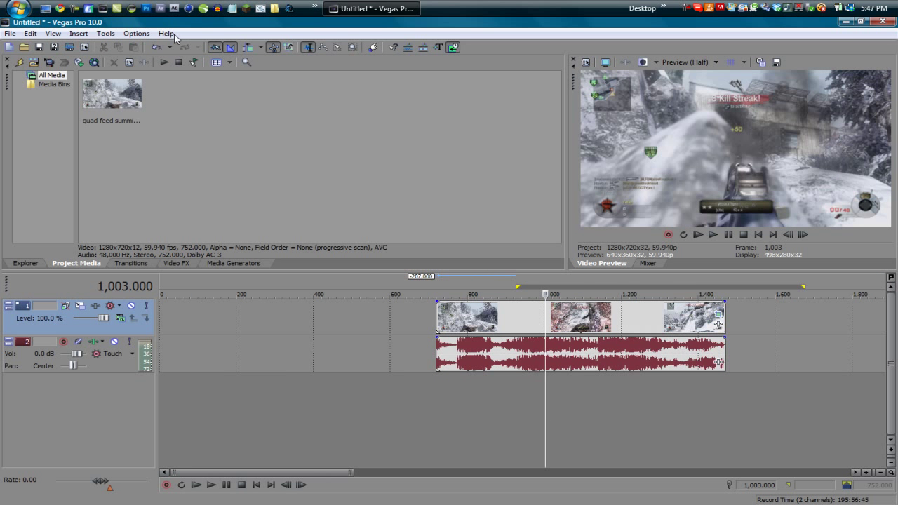
Set the ruler to Seconds and preview the moved clip
{"action": "left_click", "coordinate": [136, 33]}
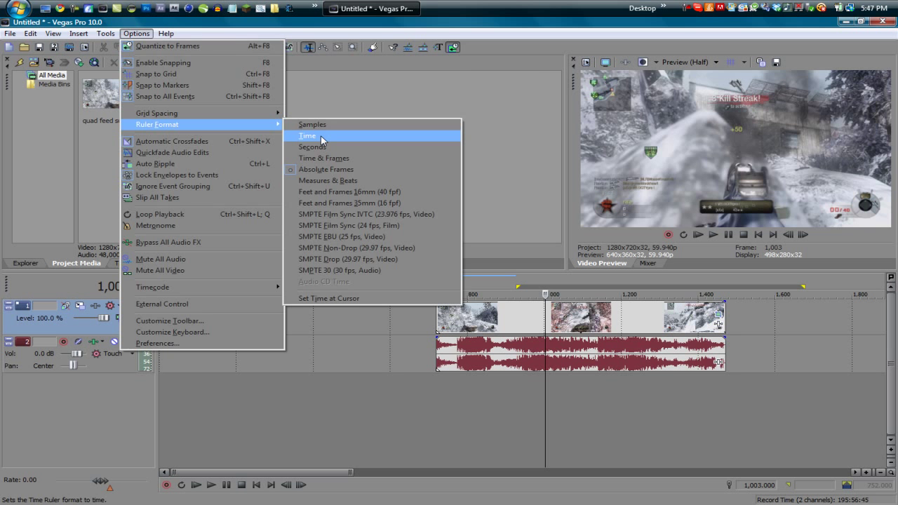
{"action": "left_click", "coordinate": [321, 136]}
{"action": "key", "text": "space"}
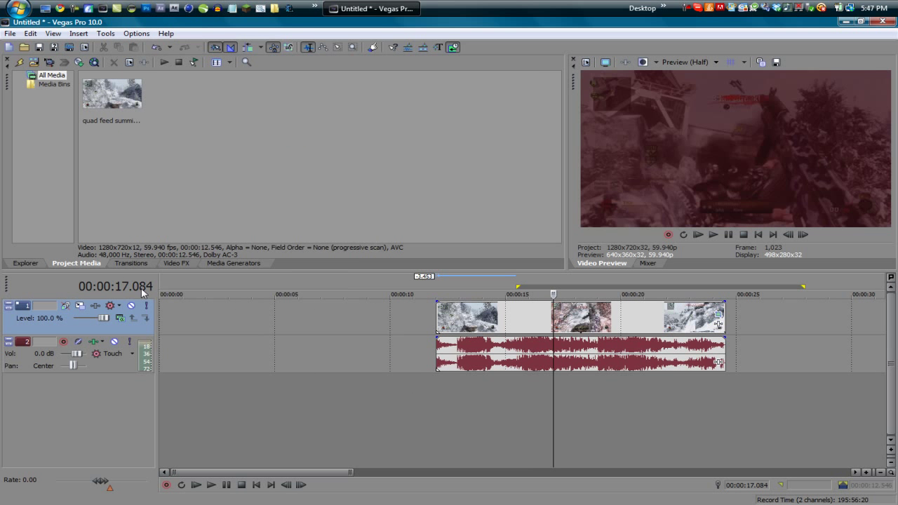
{"action": "key", "text": "Left"}
{"action": "key", "text": "Left"}
{"action": "key", "text": "Left"}
{"action": "key", "text": "Left"}
{"action": "key", "text": "Left"}
{"action": "key", "text": "Left"}
{"action": "key", "text": "Left"}
{"action": "key", "text": "Left"}
{"action": "key", "text": "Left"}
{"action": "key", "text": "Left"}
{"action": "key", "text": "Left"}
{"action": "key", "text": "Left"}
{"action": "key", "text": "Left"}
{"action": "key", "text": "Left"}
{"action": "key", "text": "Left"}
{"action": "key", "text": "Left"}
{"action": "key", "text": "Left"}
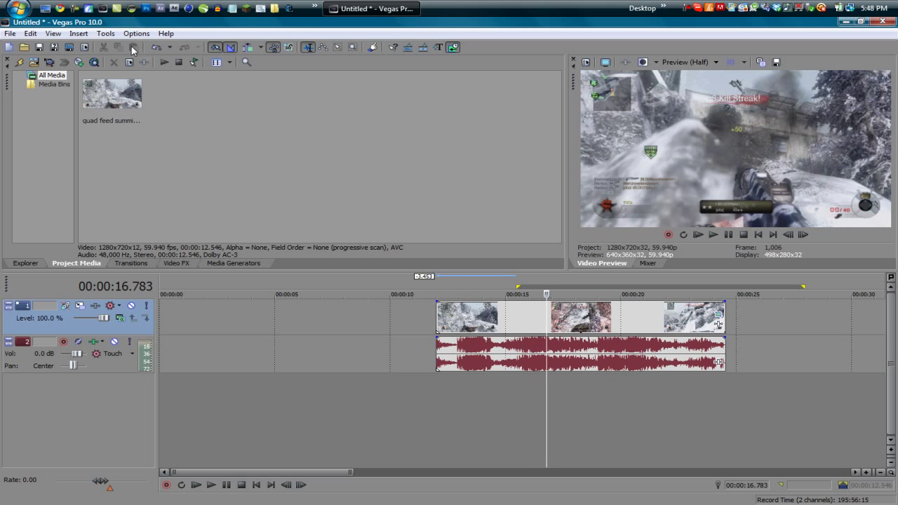
Restore the Time & Frames ruler and cue the playhead to the clip start at 00:00:12.00
{"action": "left_click", "coordinate": [136, 33]}
{"action": "mouse_move", "coordinate": [211, 124]}
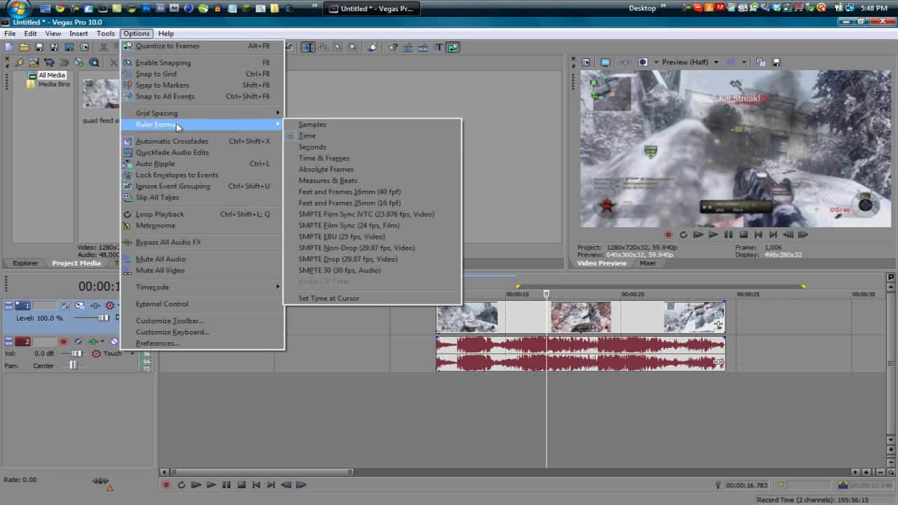
{"action": "left_click", "coordinate": [309, 158]}
{"action": "key", "text": "Left"}
{"action": "key", "text": "Left"}
{"action": "key", "text": "Left"}
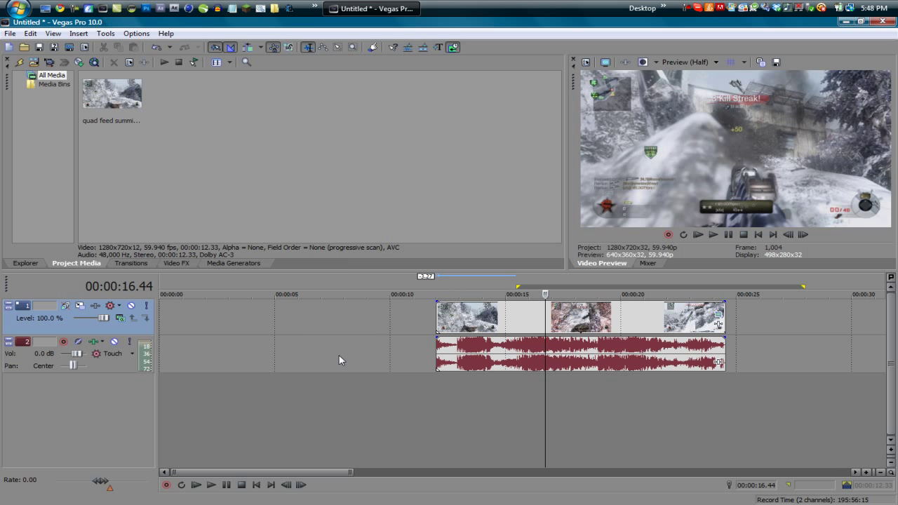
{"action": "key", "text": "Left"}
{"action": "key", "text": "Left"}
{"action": "key", "text": "Left"}
{"action": "key", "text": "Left"}
{"action": "key", "text": "Left"}
{"action": "key", "text": "Left"}
{"action": "key", "text": "Left"}
{"action": "key", "text": "Left"}
{"action": "key", "text": "Left"}
{"action": "key", "text": "Left"}
{"action": "key", "text": "Left"}
{"action": "key", "text": "Left"}
{"action": "key", "text": "Left"}
{"action": "key", "text": "Left"}
{"action": "key", "text": "Left"}
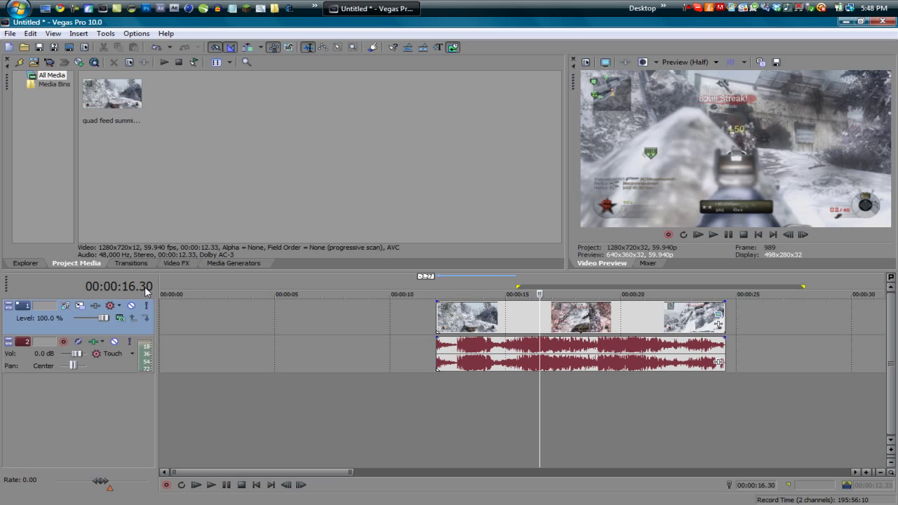
{"action": "left_click", "coordinate": [447, 414]}
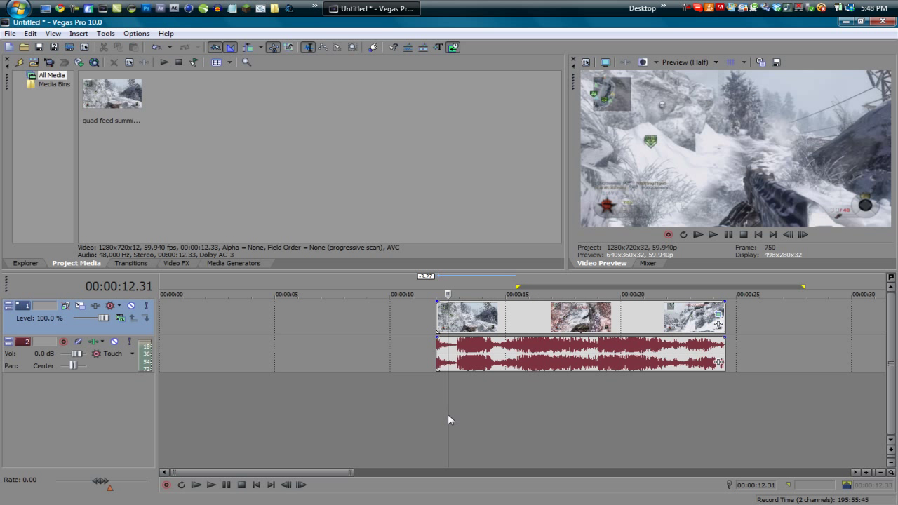
{"action": "left_click", "coordinate": [440, 410]}
{"action": "left_click", "coordinate": [436, 401]}
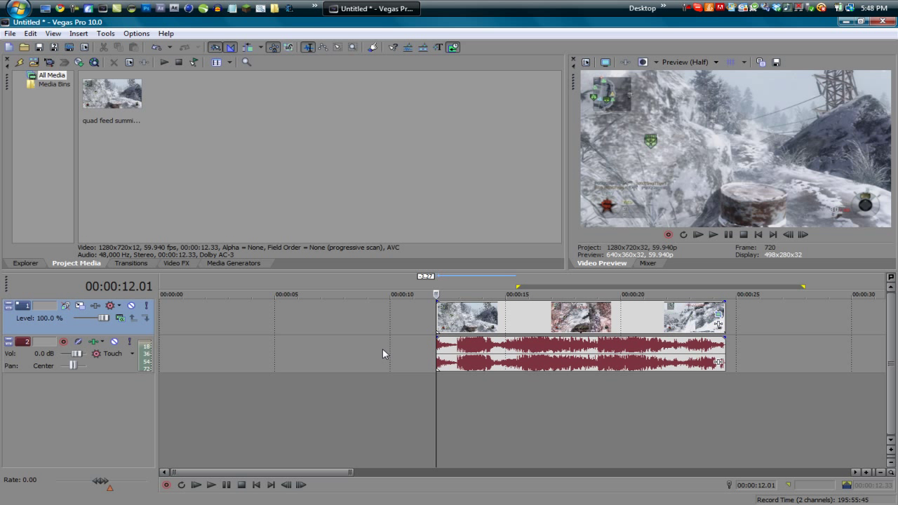
{"action": "key", "text": "Left"}
Zoom the timeline and place the playhead at about 3.5 seconds
{"action": "scroll", "coordinate": [327, 395], "scroll_direction": "up", "scroll_amount": 2}
{"action": "scroll", "coordinate": [327, 395], "scroll_direction": "down", "scroll_amount": 4}
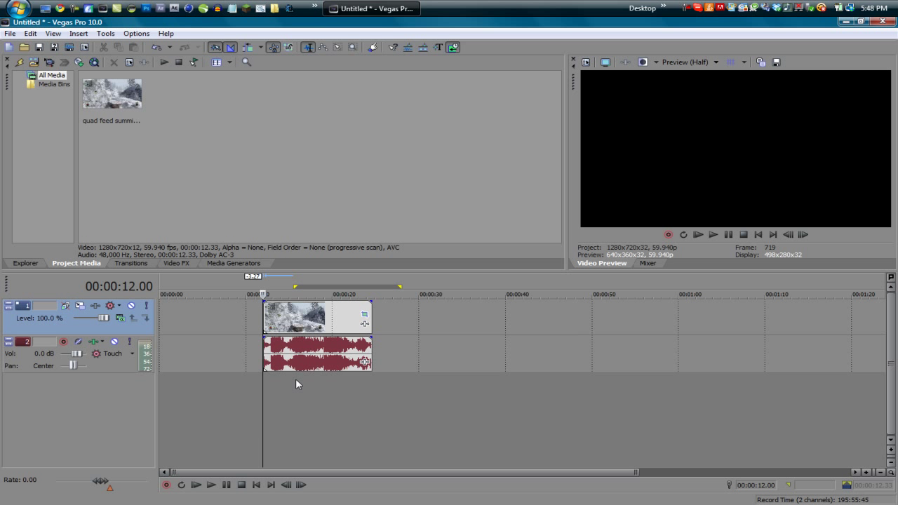
{"action": "left_click", "coordinate": [193, 392]}
{"action": "scroll", "coordinate": [194, 396], "scroll_direction": "up", "scroll_amount": 6}
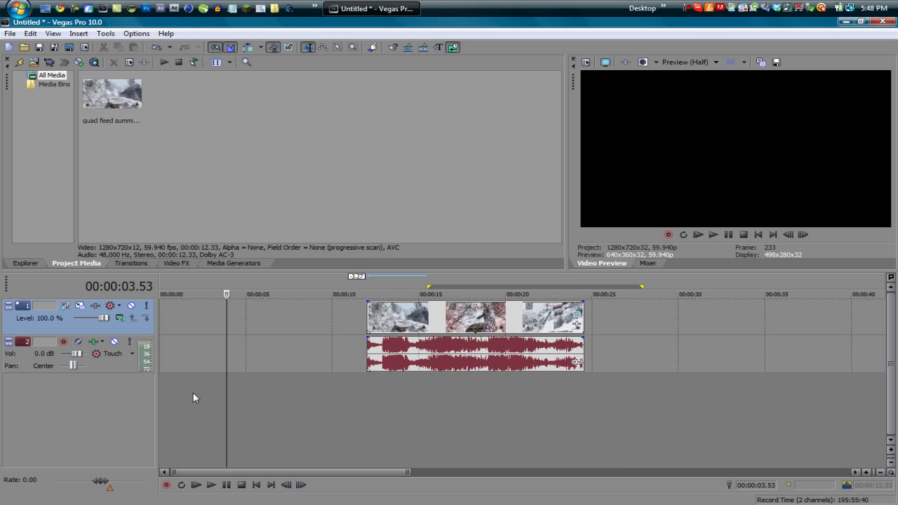
Step forward frame by frame past 5 seconds to 00:00:05.10 (frame 310), then zoom out
{"action": "key", "text": "Right"}
{"action": "key", "text": "Right"}
{"action": "key", "text": "Right"}
{"action": "key", "text": "Right"}
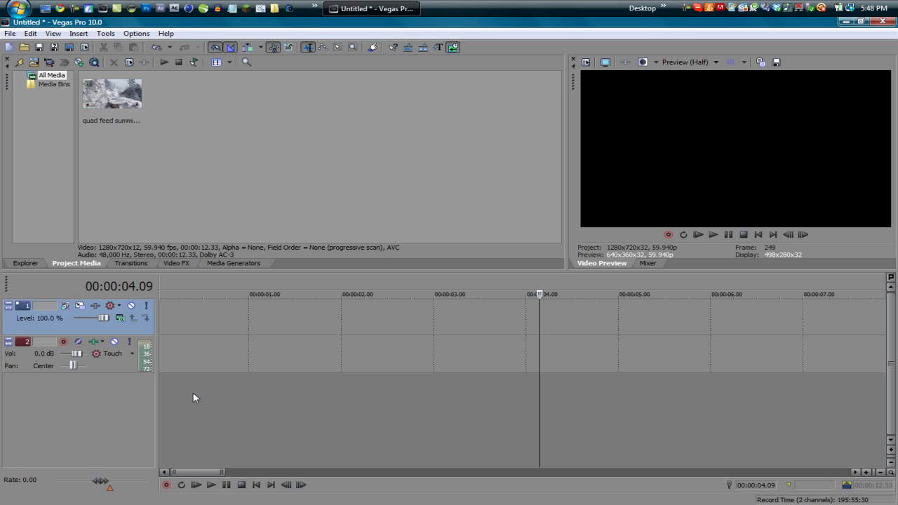
{"action": "key", "text": "Right"}
{"action": "key", "text": "Right"}
{"action": "key", "text": "Right"}
{"action": "key", "text": "Right"}
{"action": "key", "text": "Right"}
{"action": "key", "text": "Right"}
{"action": "key", "text": "Right"}
{"action": "key", "text": "Right"}
{"action": "key", "text": "Right"}
{"action": "key", "text": "Right"}
{"action": "key", "text": "Right"}
{"action": "key", "text": "Right"}
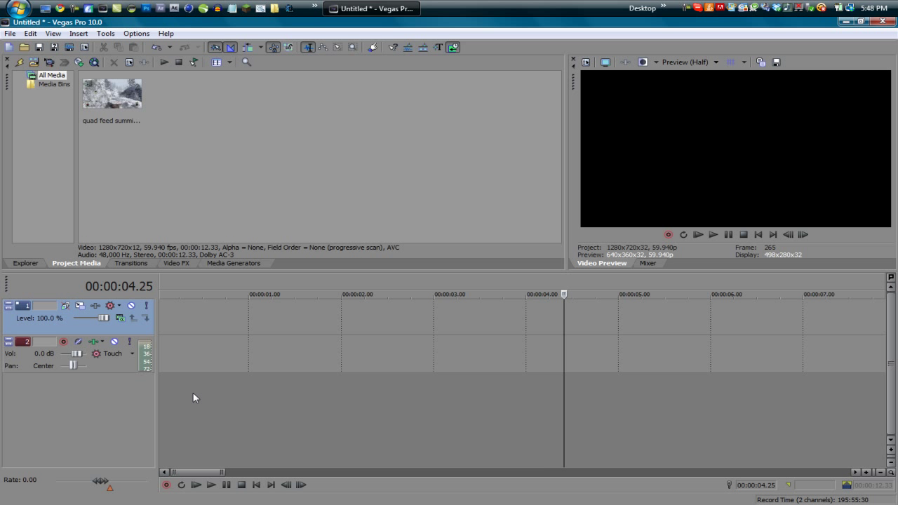
{"action": "key", "text": "Right"}
{"action": "key", "text": "Right"}
{"action": "key", "text": "Right"}
{"action": "key", "text": "Right"}
{"action": "key", "text": "Right"}
{"action": "key", "text": "Right"}
{"action": "key", "text": "Right"}
{"action": "key", "text": "Right"}
{"action": "key", "text": "Right"}
{"action": "key", "text": "Right"}
{"action": "key", "text": "Right"}
{"action": "key", "text": "Right"}
{"action": "key", "text": "Right"}
{"action": "key", "text": "Right"}
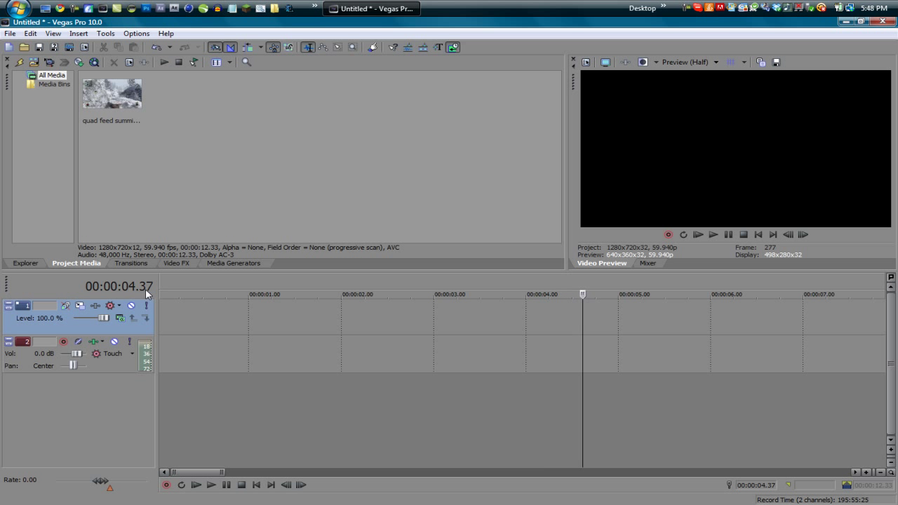
{"action": "key", "text": "Right"}
{"action": "key", "text": "Right"}
{"action": "key", "text": "Right"}
{"action": "key", "text": "Right"}
{"action": "key", "text": "Right"}
{"action": "key", "text": "Right"}
{"action": "key", "text": "Right"}
{"action": "key", "text": "Right"}
{"action": "key", "text": "Right"}
{"action": "key", "text": "Right"}
{"action": "key", "text": "Right"}
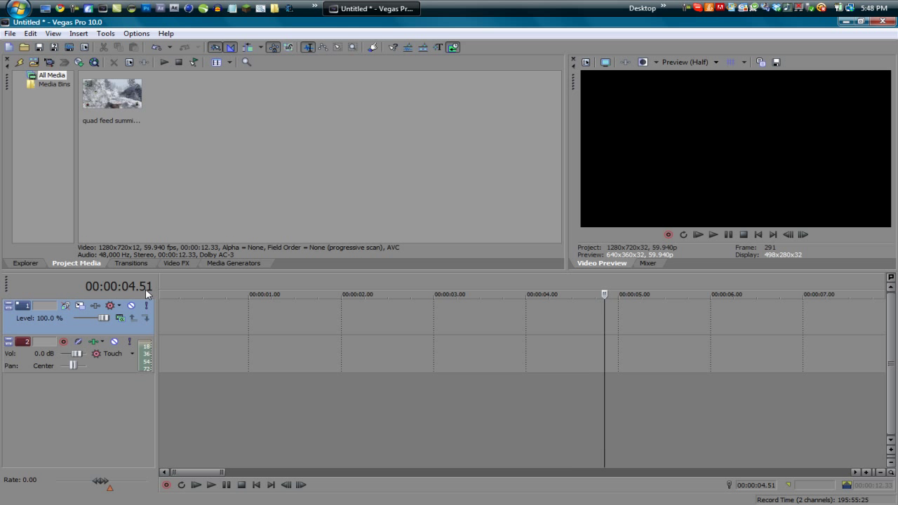
{"action": "key", "text": "Right"}
{"action": "key", "text": "Right"}
{"action": "key", "text": "Right"}
{"action": "key", "text": "Right"}
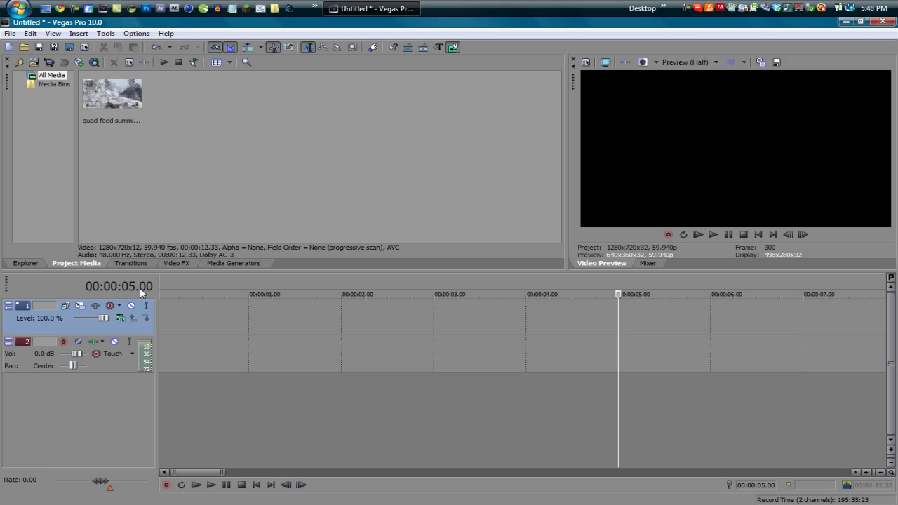
{"action": "key", "text": "Right"}
{"action": "key", "text": "Right"}
{"action": "key", "text": "Right"}
{"action": "key", "text": "Right"}
{"action": "key", "text": "Right"}
{"action": "key", "text": "Right"}
{"action": "key", "text": "Right"}
{"action": "key", "text": "Right"}
{"action": "key", "text": "Right"}
{"action": "key", "text": "Right"}
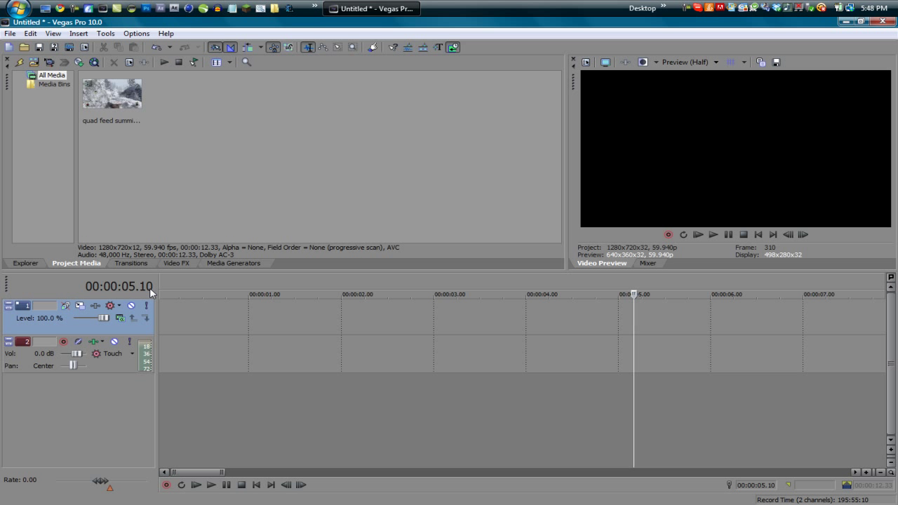
{"action": "scroll", "coordinate": [345, 422], "scroll_direction": "down", "scroll_amount": 2}
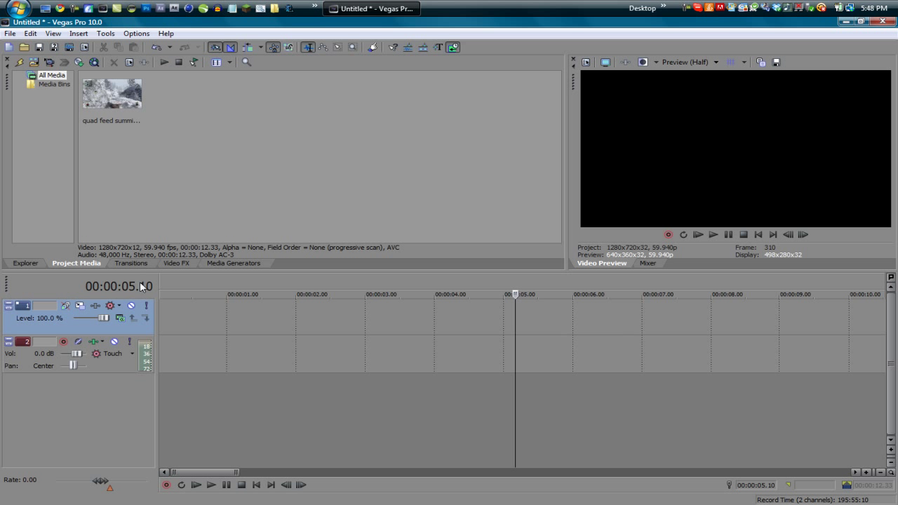
{"action": "scroll", "coordinate": [680, 323], "scroll_direction": "down", "scroll_amount": 5}
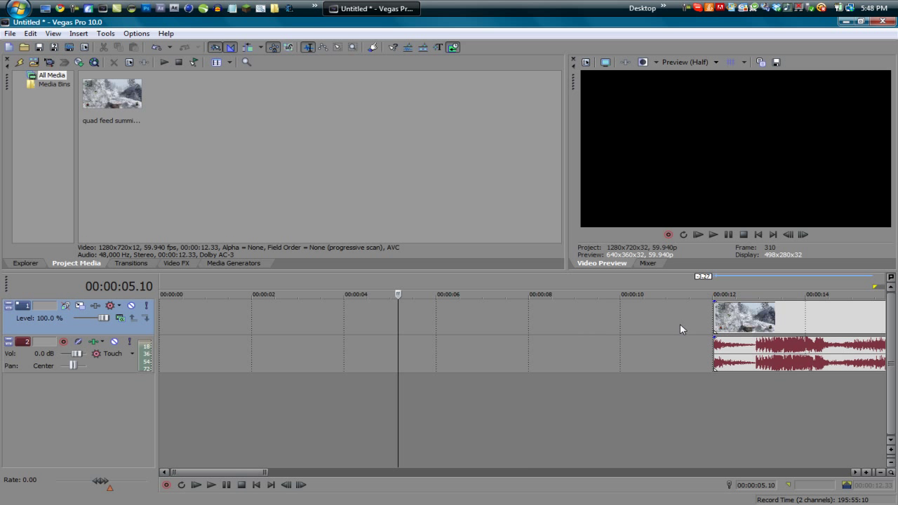
Browse the Options and Grid Spacing menus without changes, then cue the playhead to 00:00:12.33 (frame 752)
{"action": "left_click", "coordinate": [579, 416]}
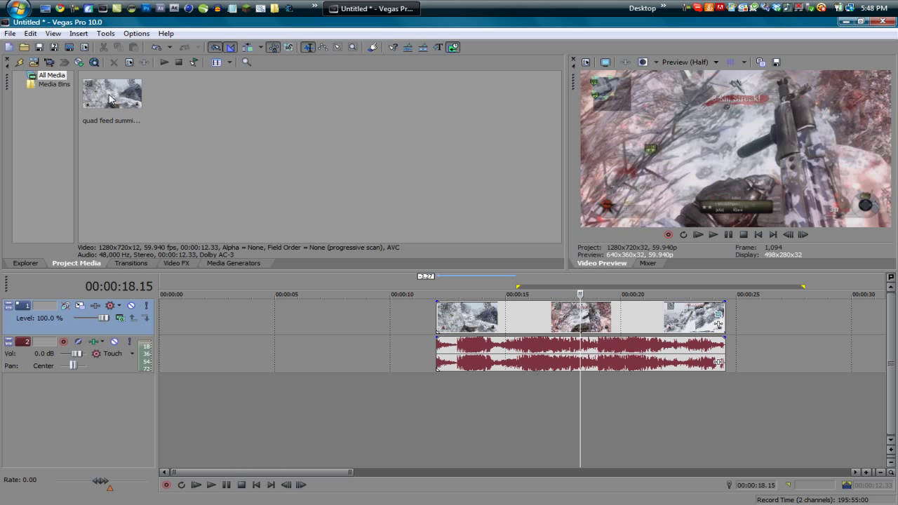
{"action": "left_click", "coordinate": [136, 33]}
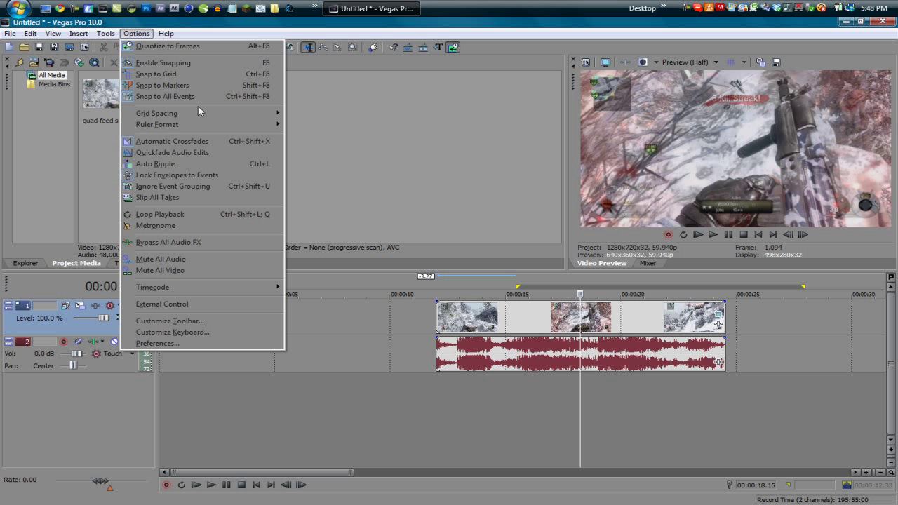
{"action": "mouse_move", "coordinate": [179, 120]}
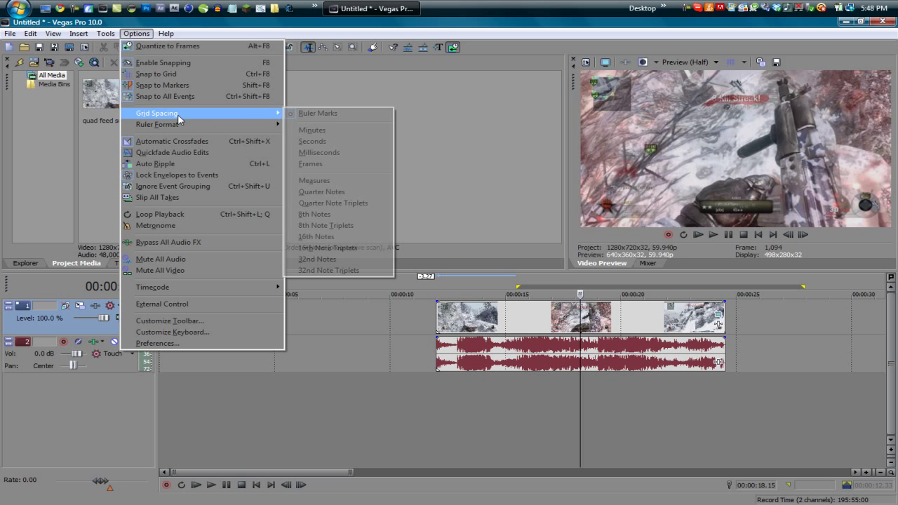
{"action": "left_click", "coordinate": [521, 406]}
{"action": "left_click", "coordinate": [521, 406]}
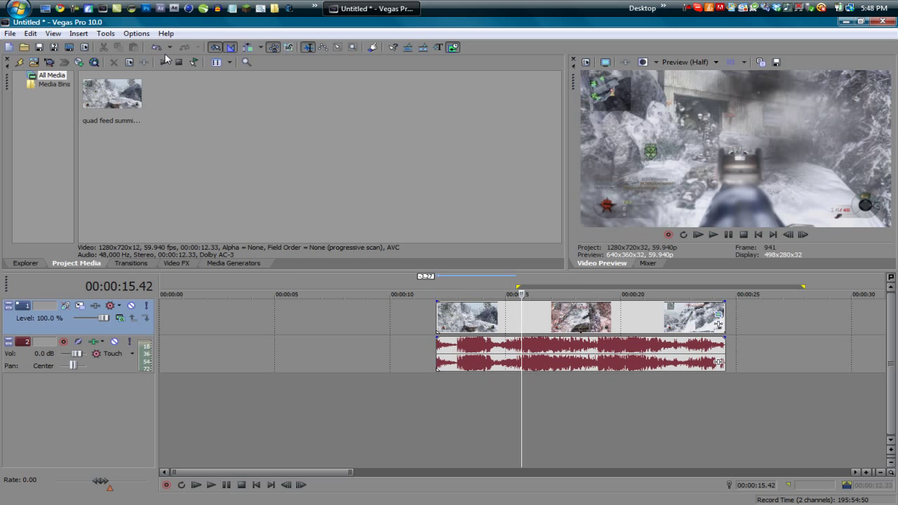
{"action": "left_click", "coordinate": [136, 32]}
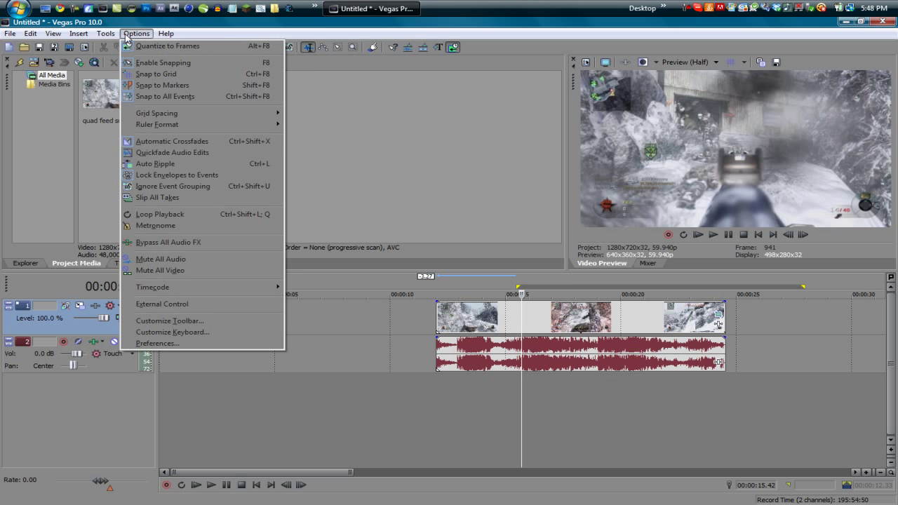
{"action": "left_click", "coordinate": [449, 402]}
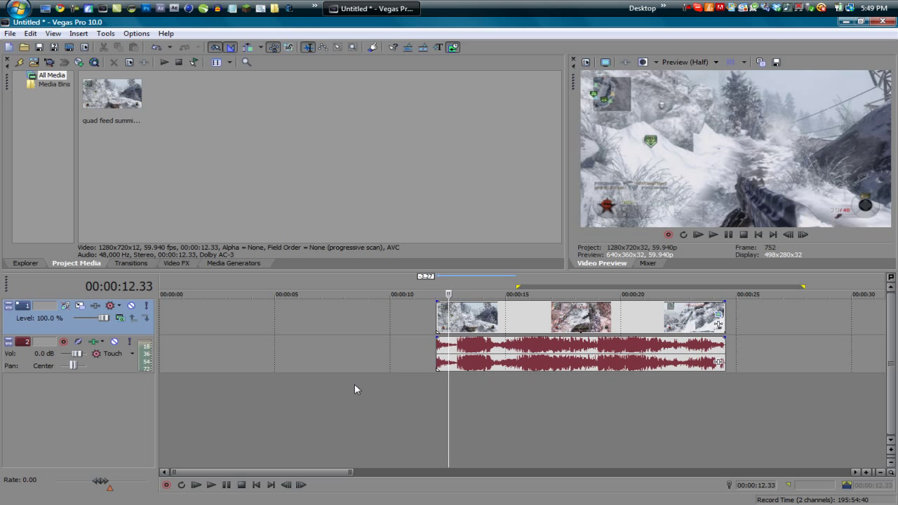
{"action": "scroll", "coordinate": [355, 386], "scroll_direction": "down", "scroll_amount": 2}
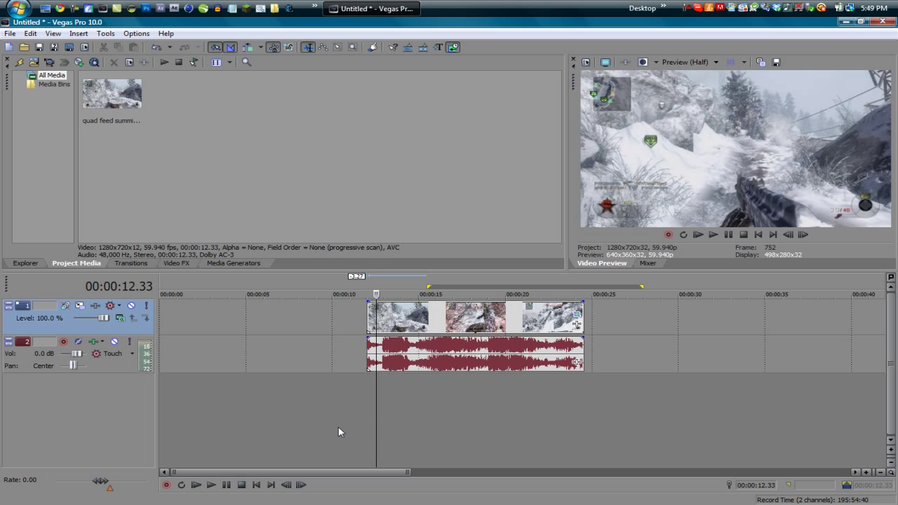
Select the whole clip and run a dynamic RAM preview of it
{"action": "left_click_drag", "start_coordinate": [367, 411], "coordinate": [583, 368]}
{"action": "key", "text": "shift+b"}
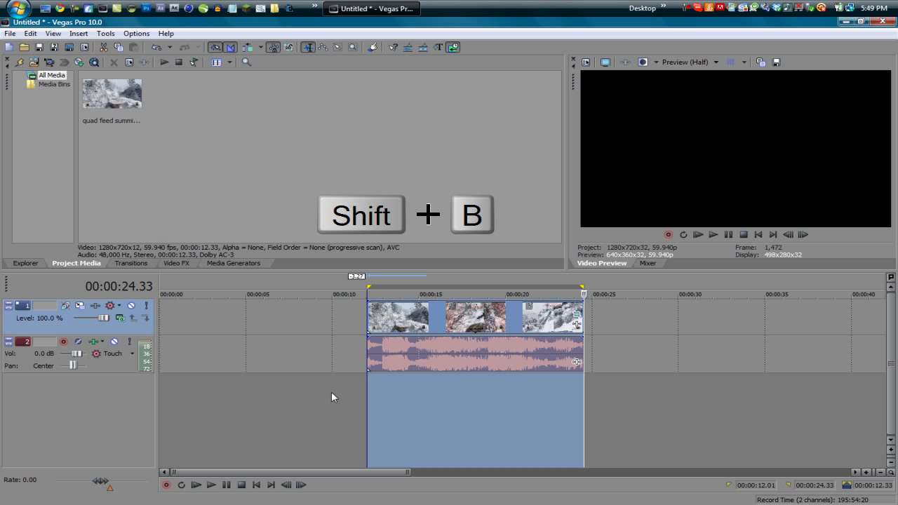
{"action": "left_click", "coordinate": [396, 398]}
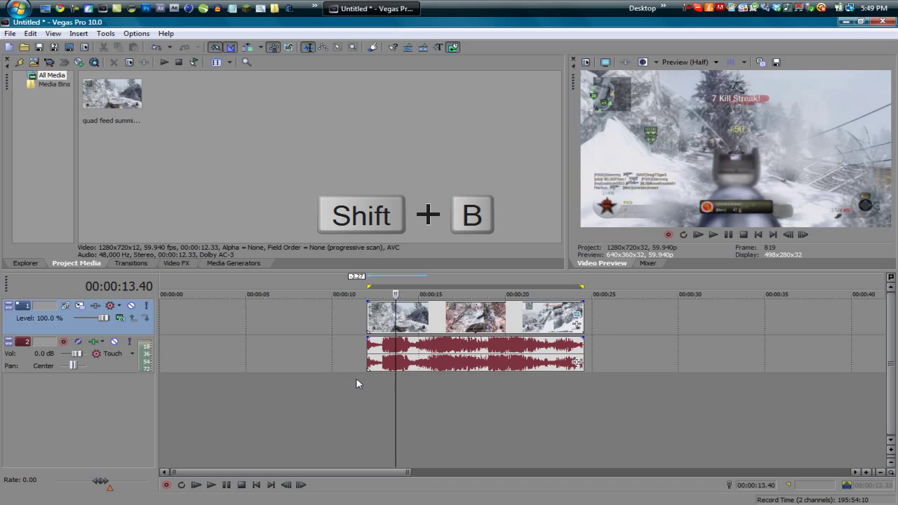
Mark 12.01 to 15.13 as the loop region and play it back, stopping at 00:00:13.54
{"action": "left_click_drag", "start_coordinate": [364, 382], "coordinate": [421, 369]}
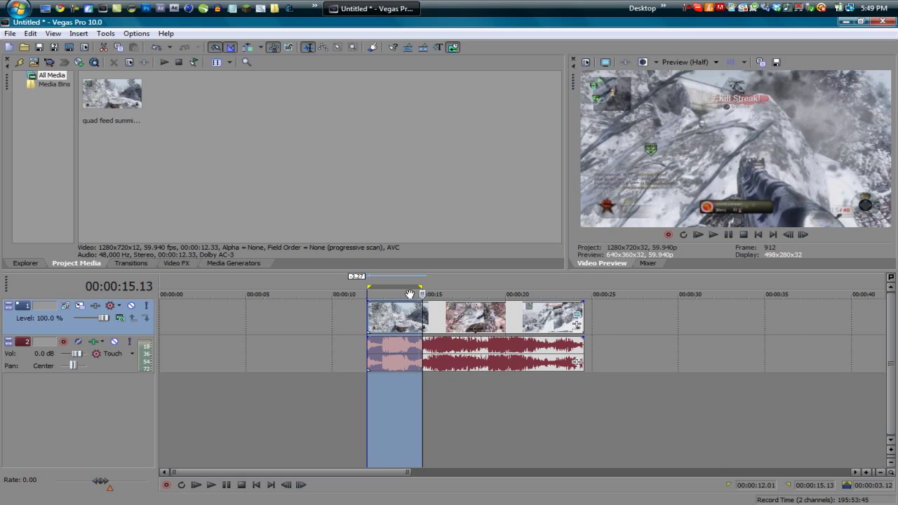
{"action": "left_click_drag", "start_coordinate": [371, 295], "coordinate": [384, 295]}
{"action": "key", "text": "space"}
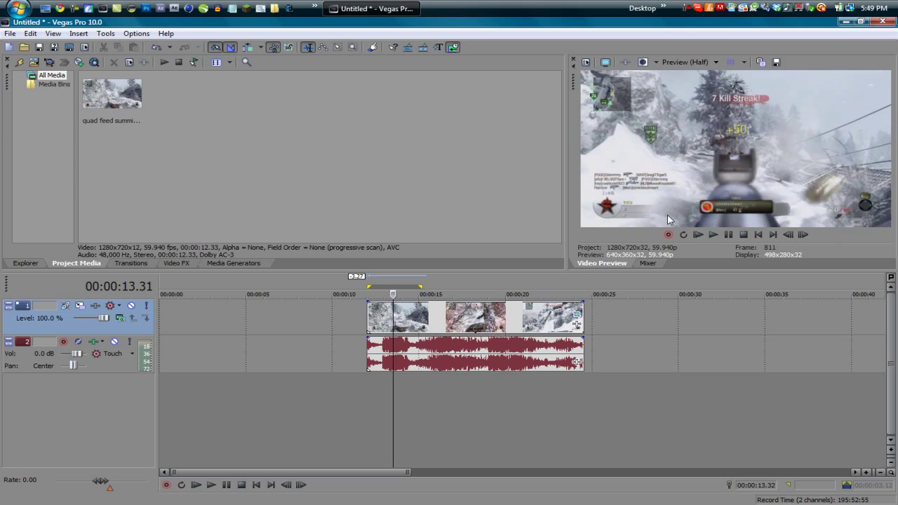
{"action": "left_click_drag", "start_coordinate": [422, 379], "coordinate": [366, 378]}
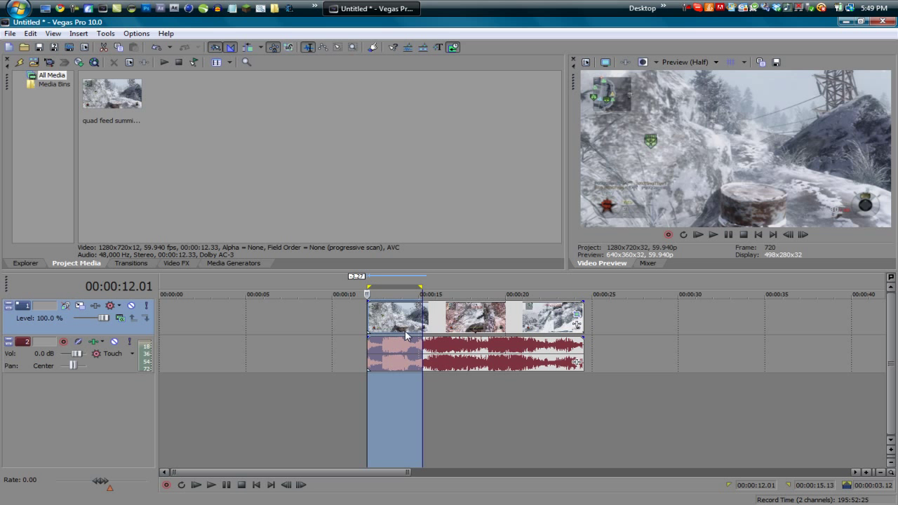
{"action": "key", "text": "space"}
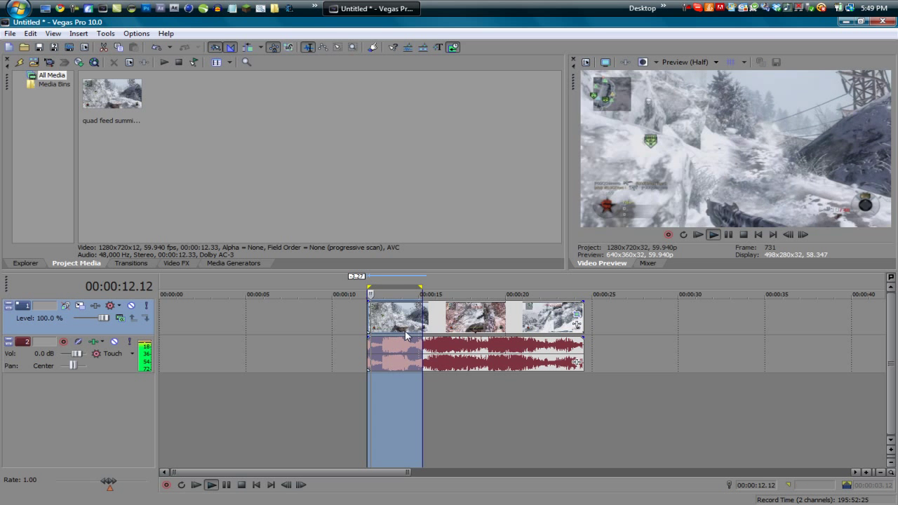
{"action": "left_click", "coordinate": [405, 335]}
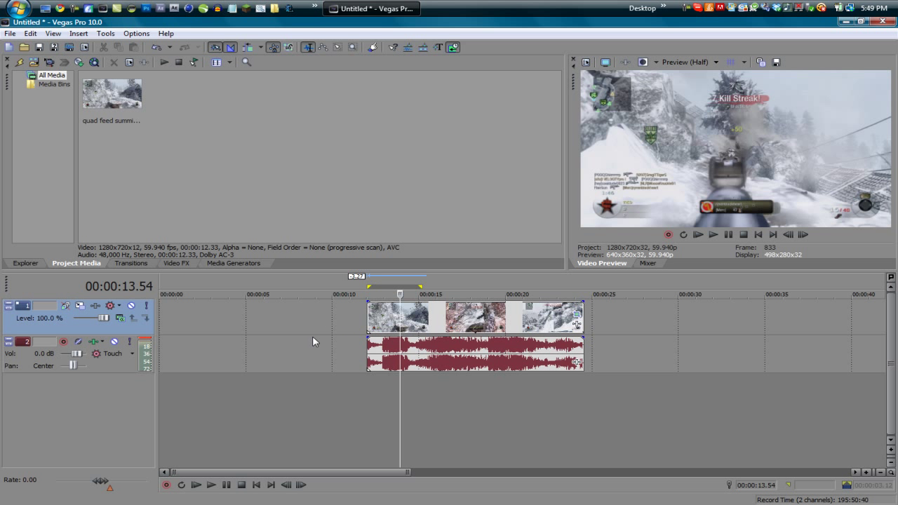
{"action": "scroll", "coordinate": [314, 405], "scroll_direction": "down", "scroll_amount": 2}
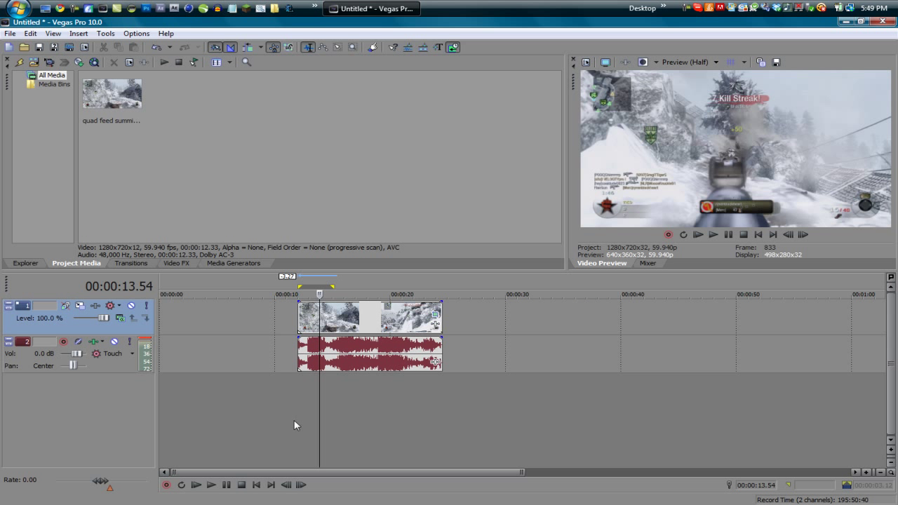
Open Preferences from the Options menu and show the Video settings
{"action": "left_click", "coordinate": [136, 34]}
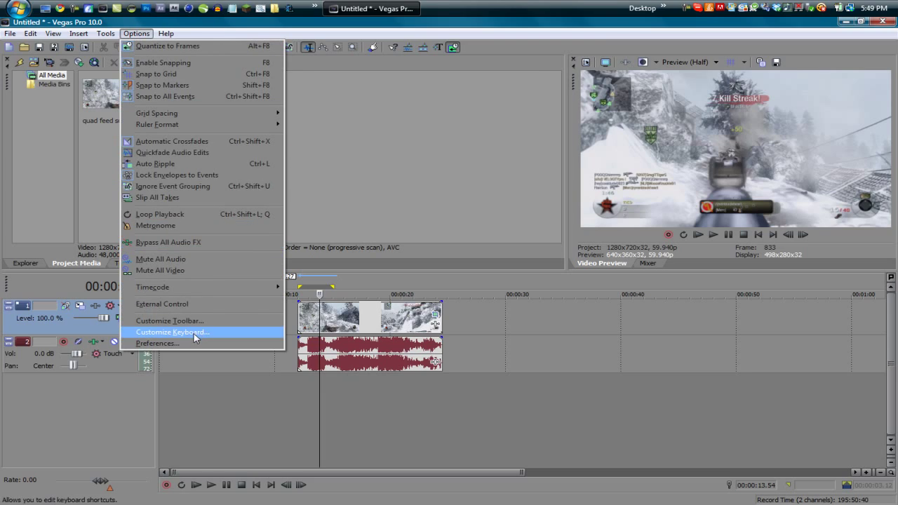
{"action": "left_click", "coordinate": [157, 343]}
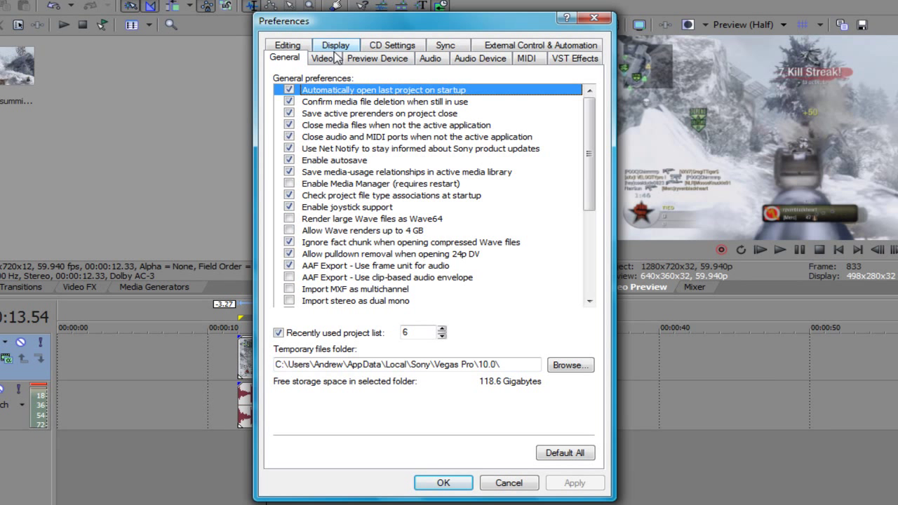
{"action": "left_click", "coordinate": [326, 60]}
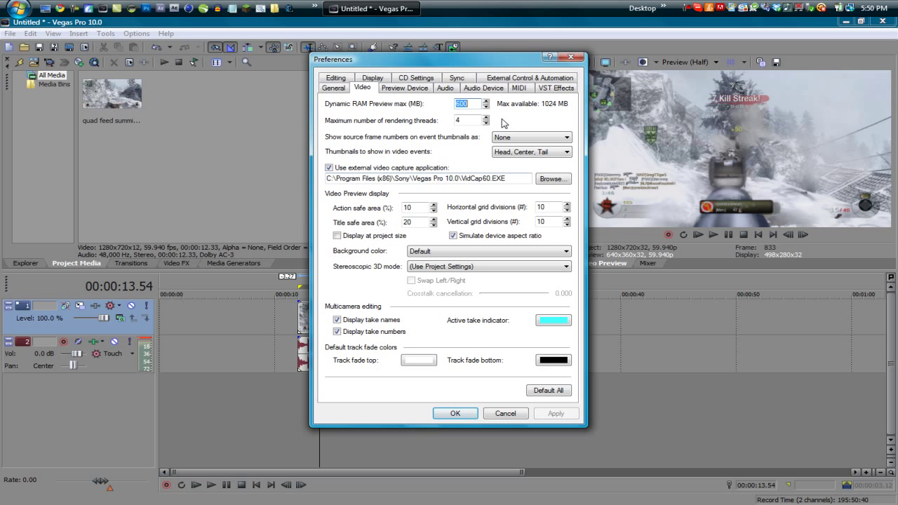
Accept the Preferences changes and place the playhead at 00:00:18.13 (frame 1,092) on the gameplay clip
{"action": "left_click", "coordinate": [455, 413]}
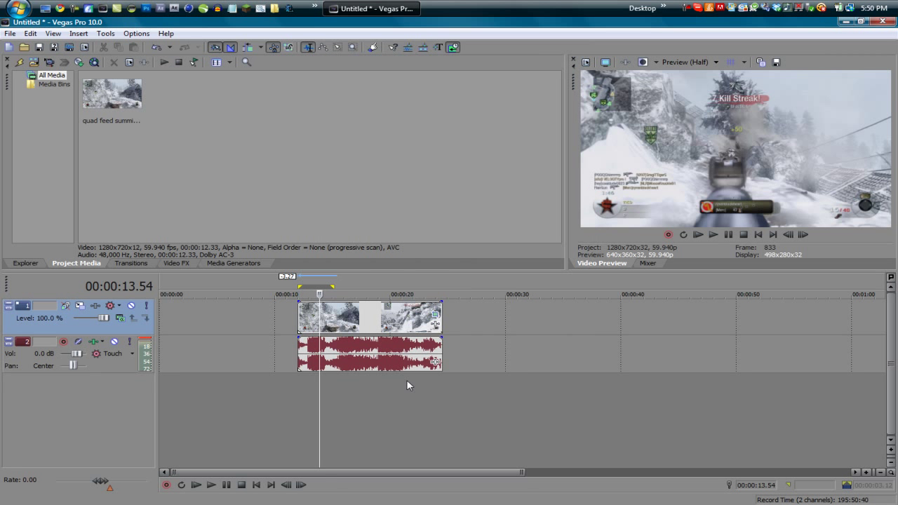
{"action": "left_click", "coordinate": [369, 391]}
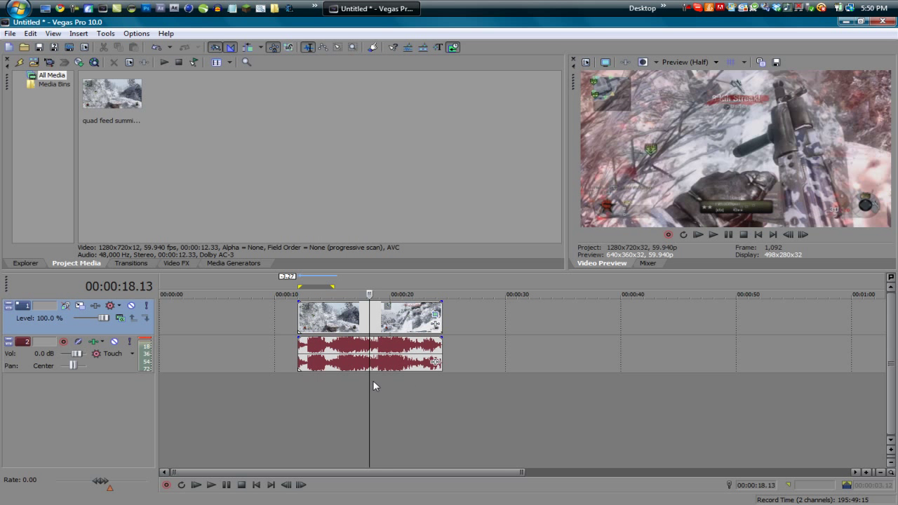
{"action": "scroll", "coordinate": [374, 385], "scroll_direction": "up", "scroll_amount": 4}
{"action": "scroll", "coordinate": [424, 379], "scroll_direction": "down", "scroll_amount": 3}
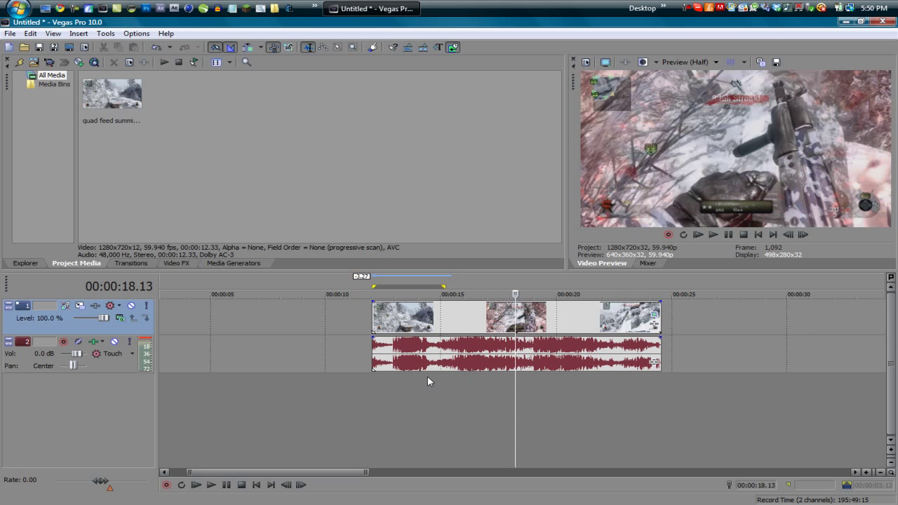